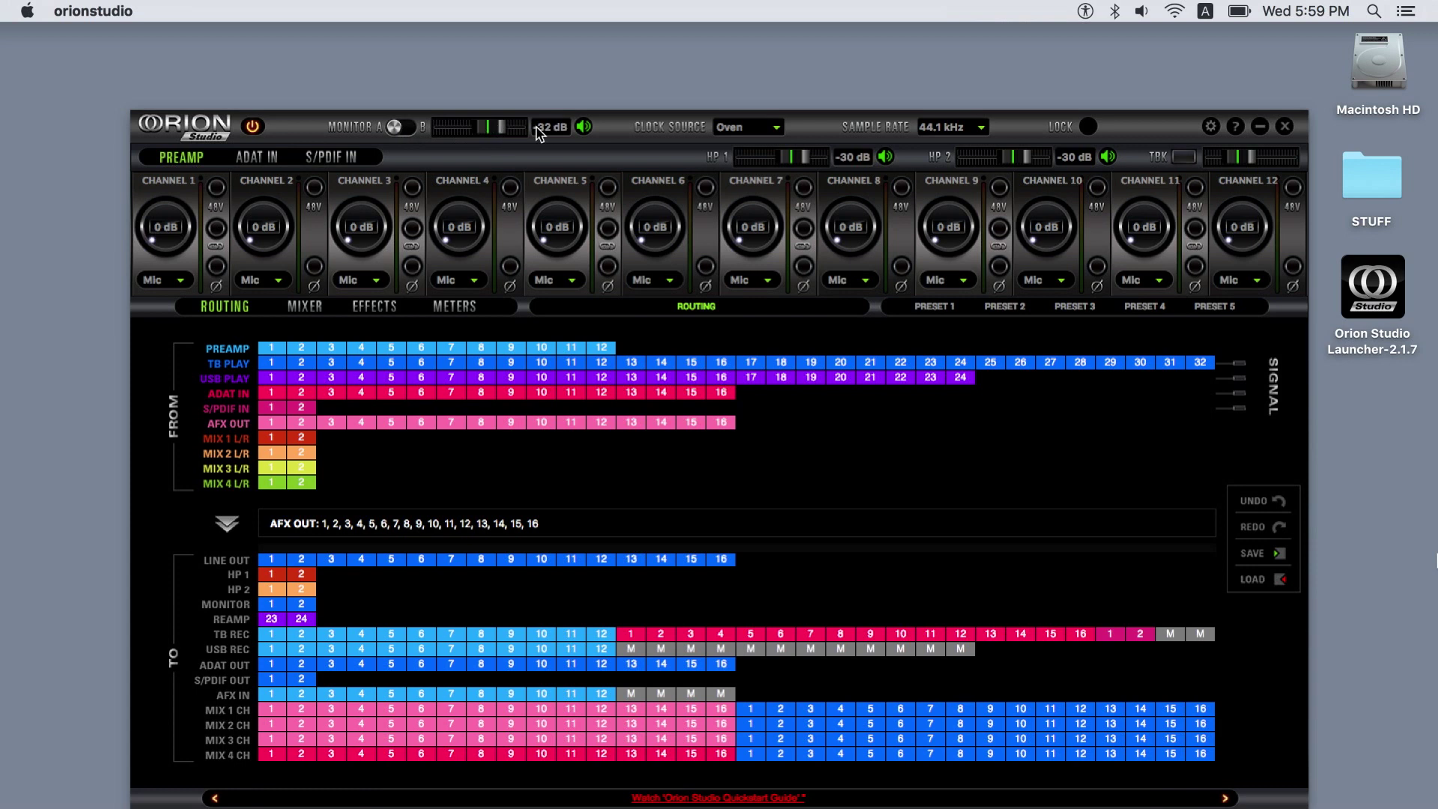
Switch monitoring to the B speakers and back to A, then set the monitor level to -26 dB.
left_click(404, 131)
left_click(404, 132)
mouse_move(497, 129)
left_mouse_down()
mouse_move(462, 135)
mouse_move(497, 130)
left_mouse_up()
Try the USB clock source, then set the clock source back to Oven.
left_click(772, 129)
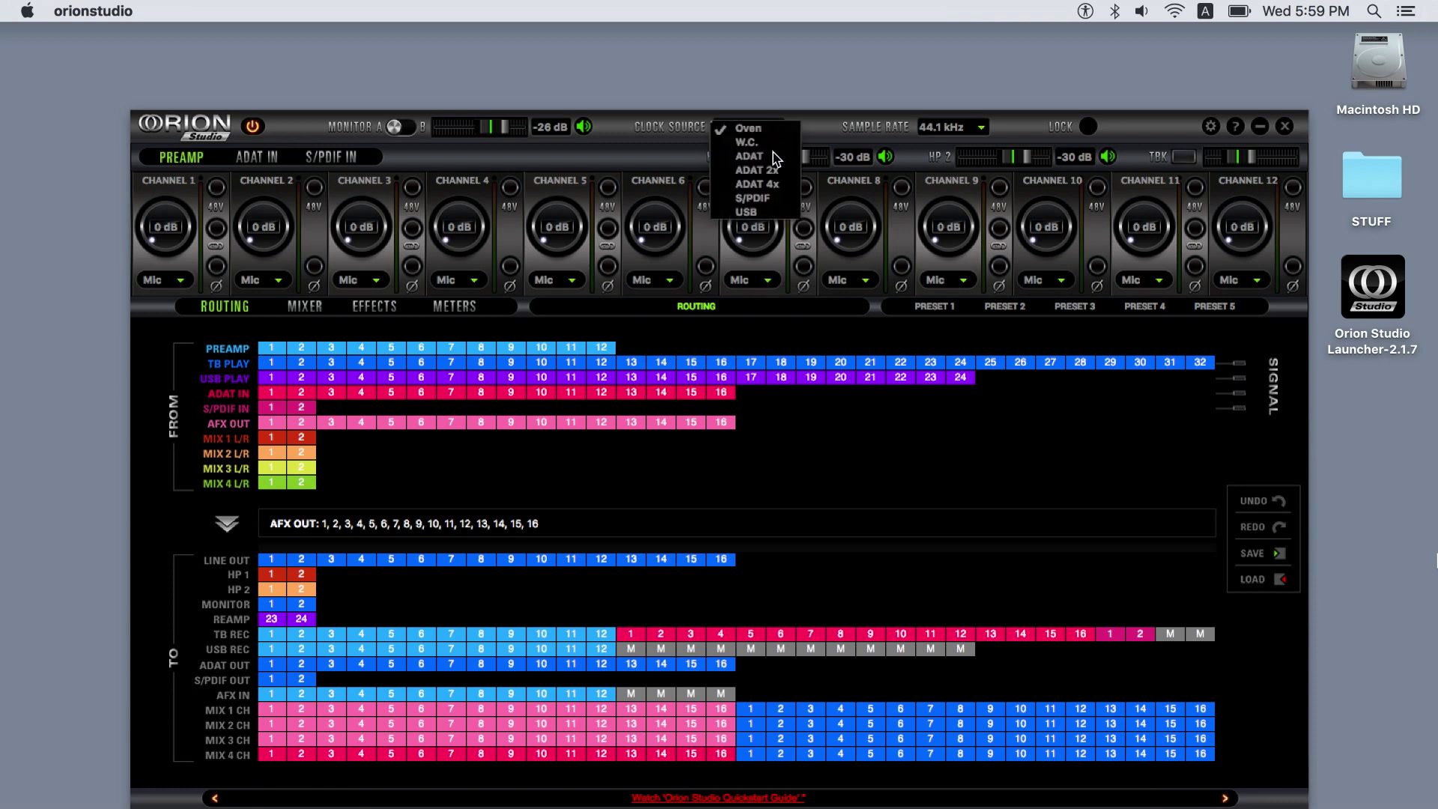
left_click(754, 212)
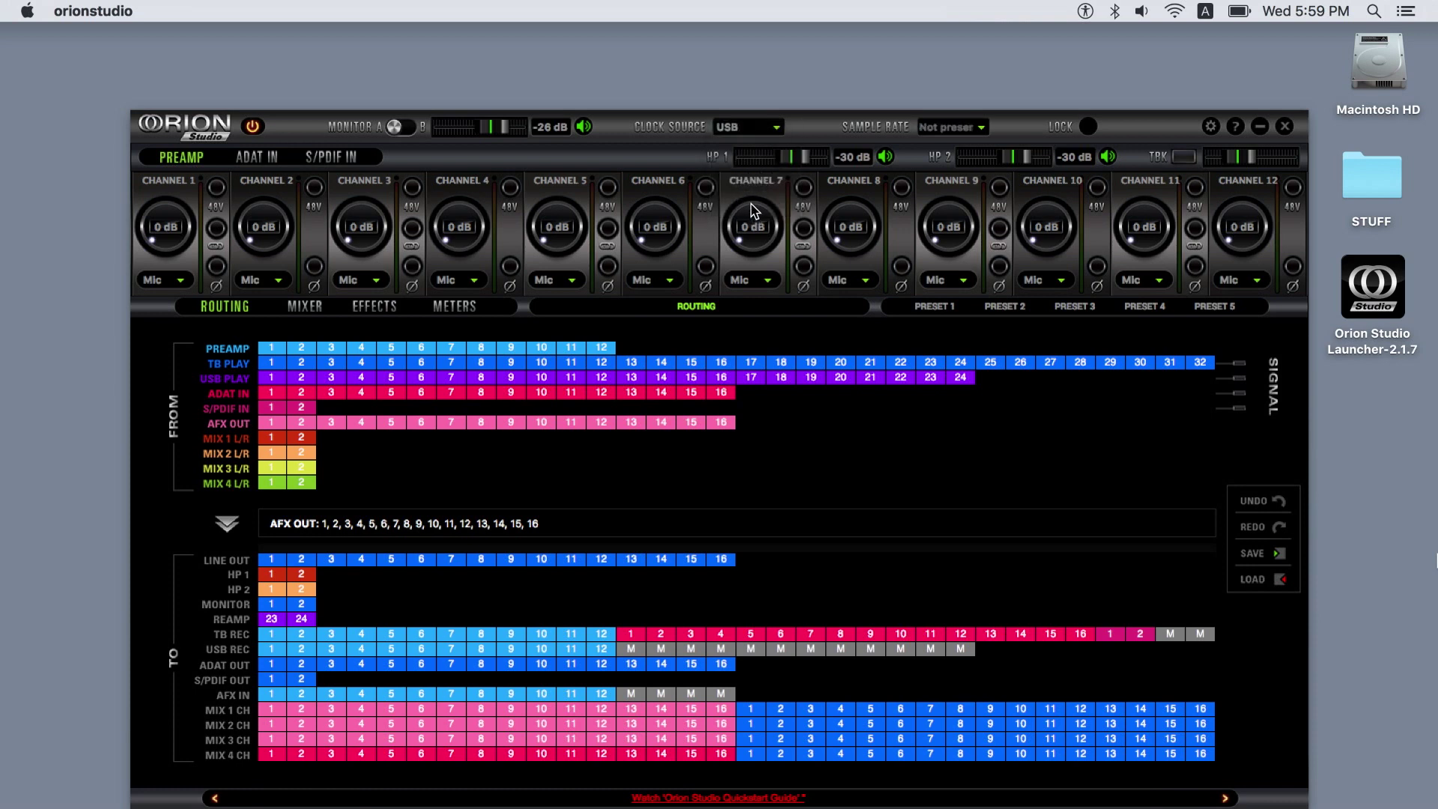
left_click(776, 129)
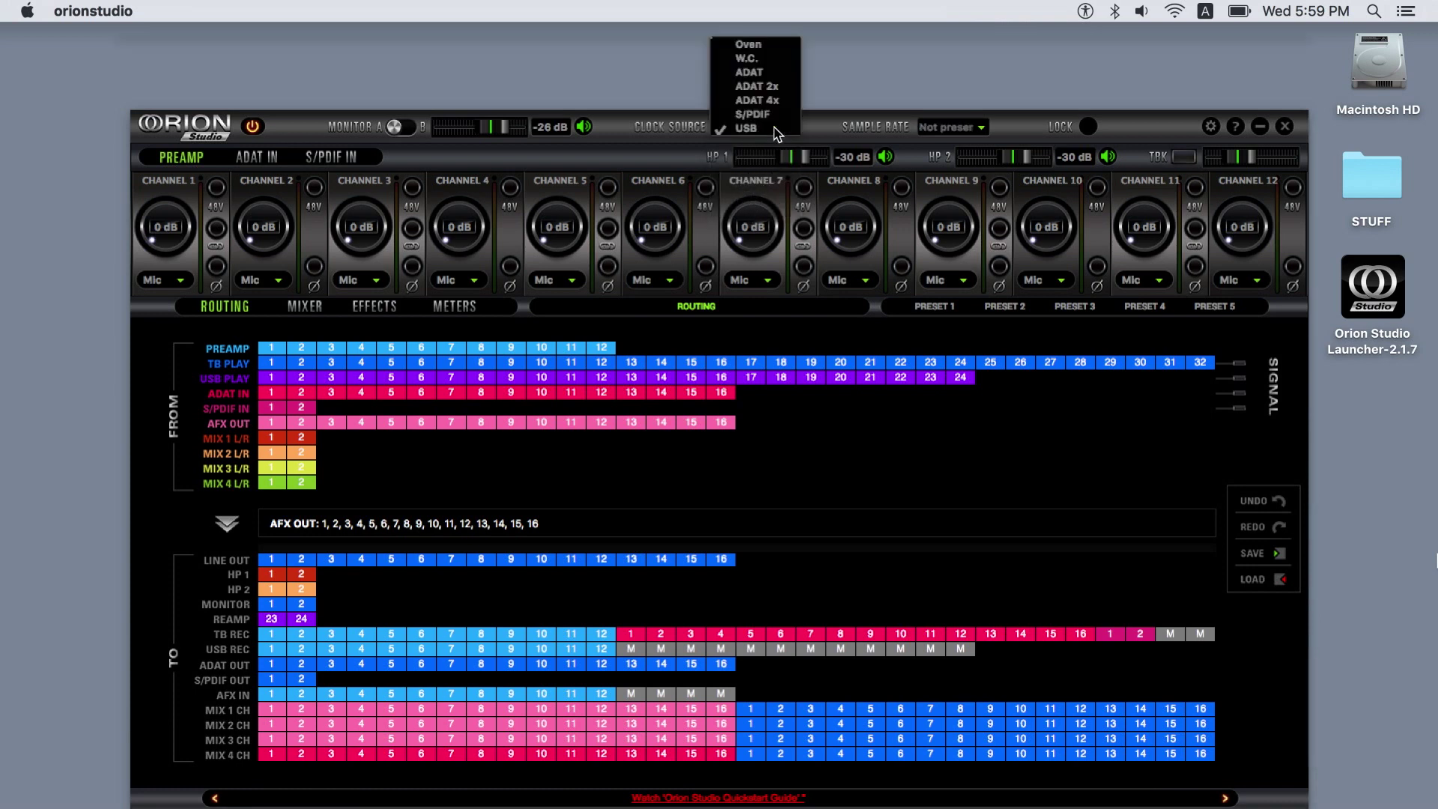
left_click(752, 46)
Try a 192.0 kHz sample rate, then return it to 44.1 kHz.
left_click(983, 128)
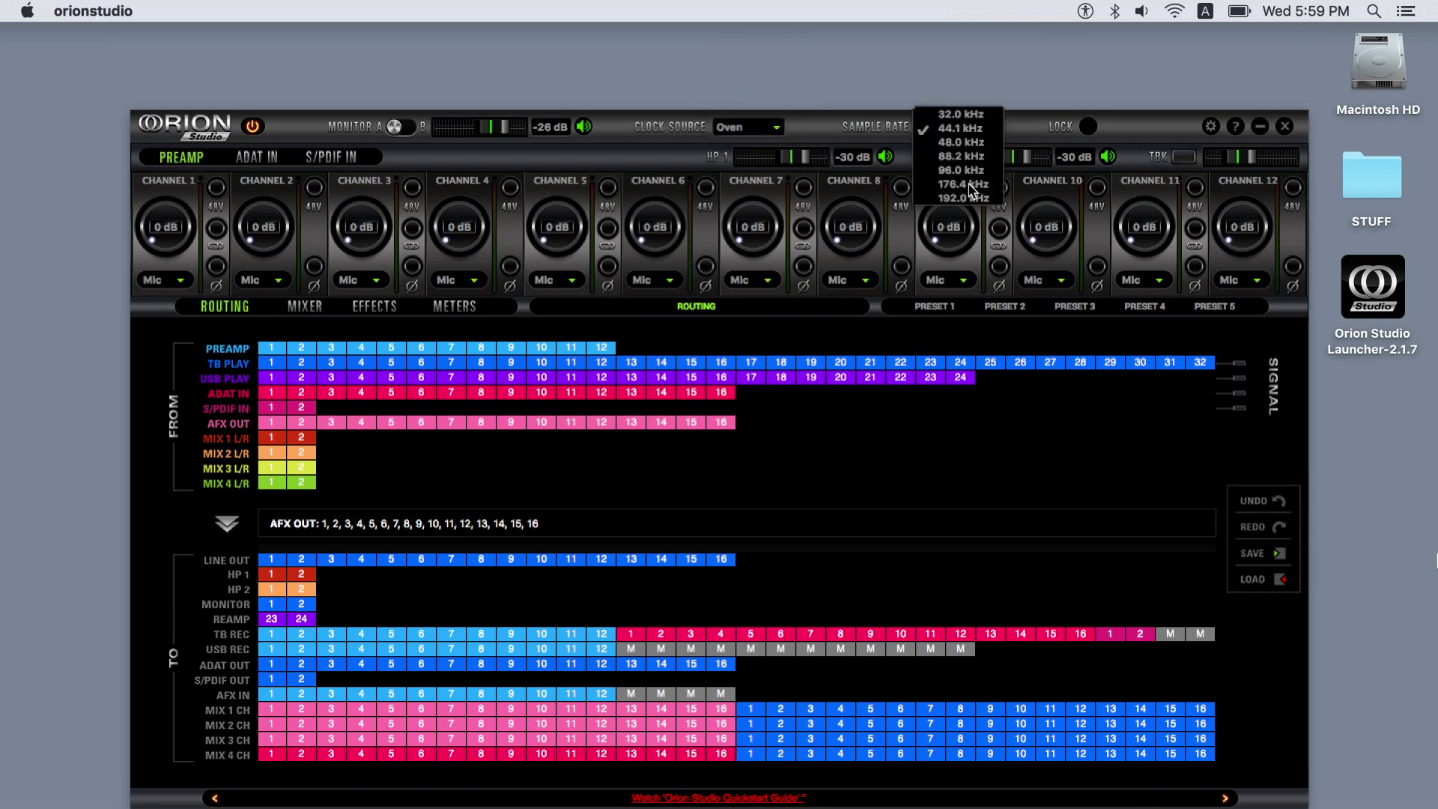
left_click(968, 197)
left_click(981, 128)
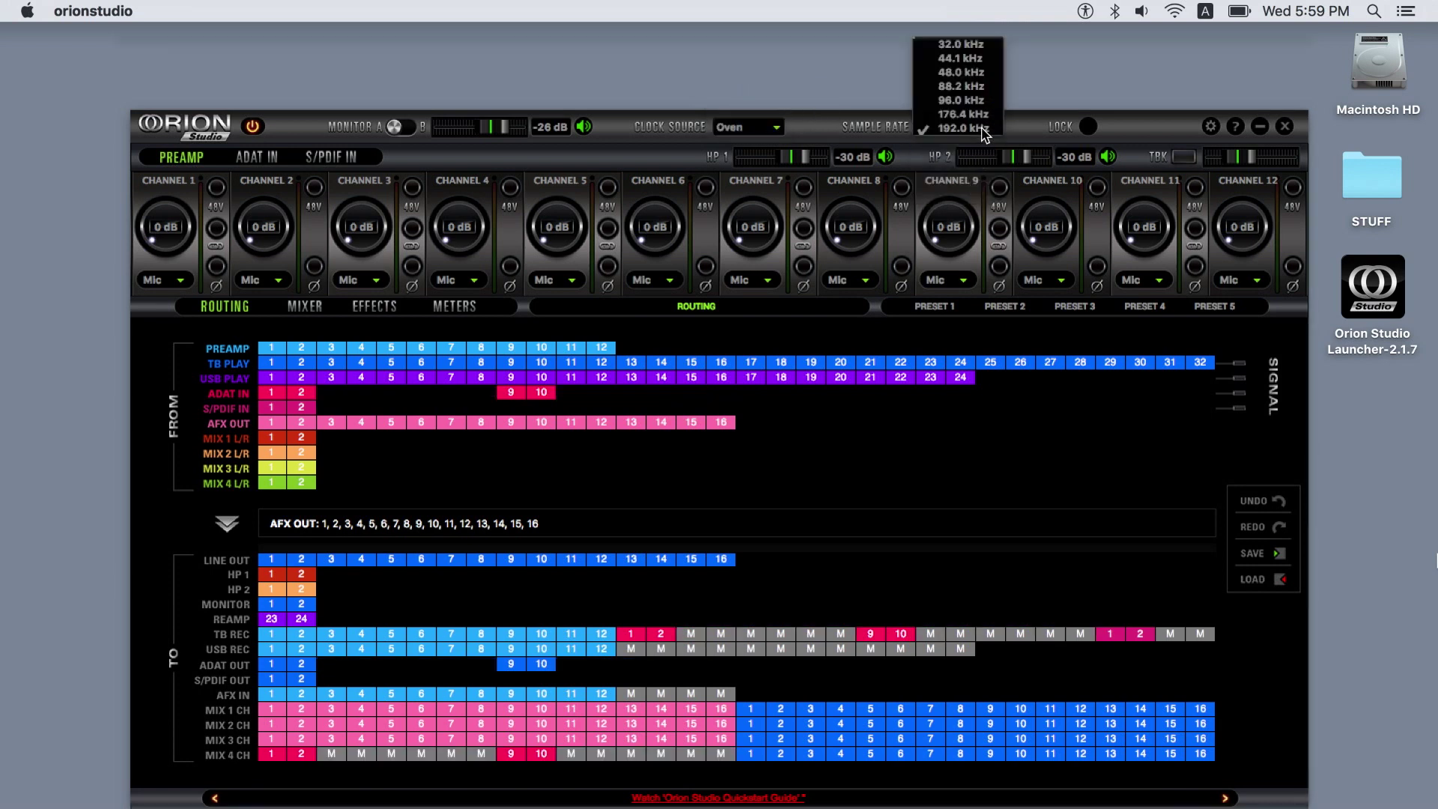
left_click(972, 59)
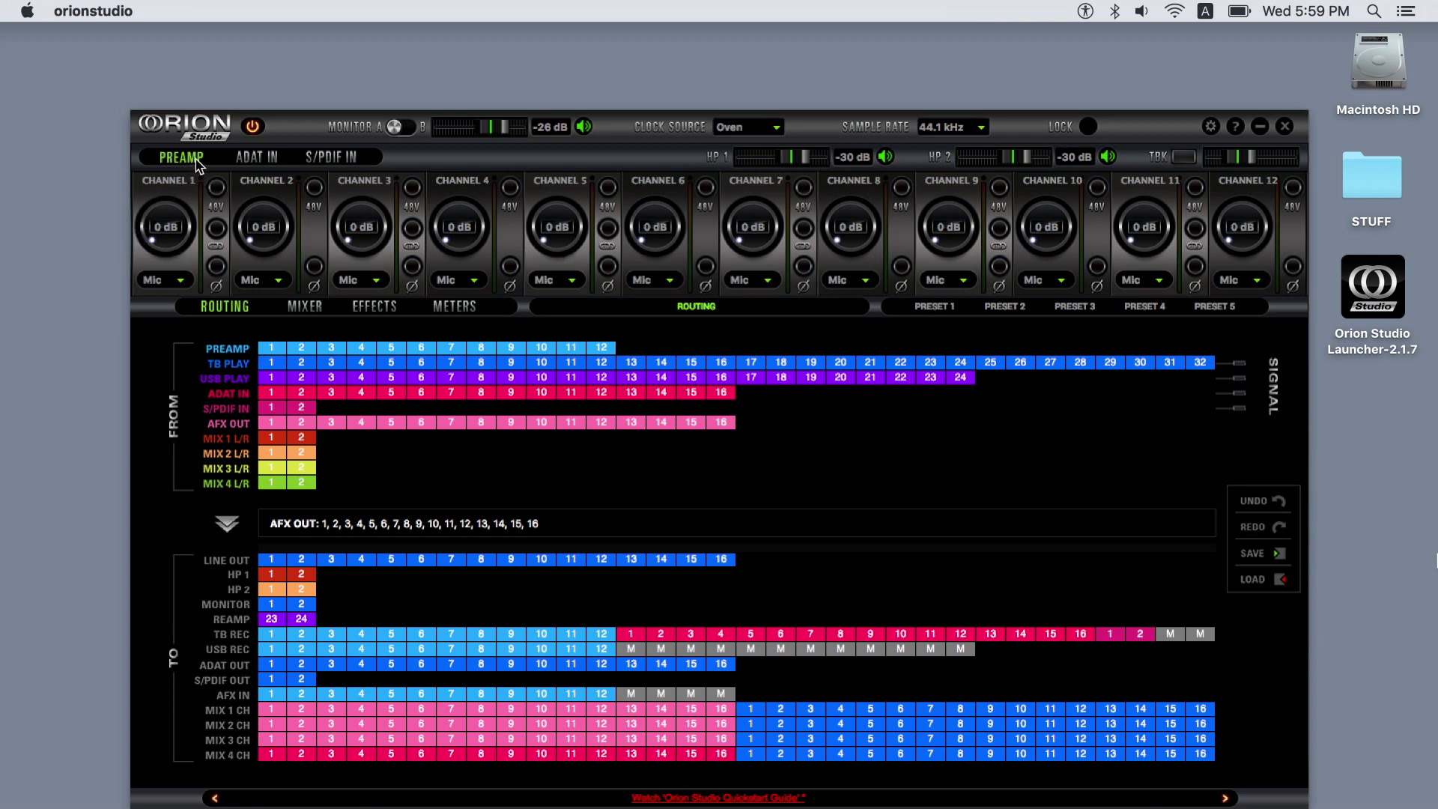
Browse the ADAT and S/PDIF inputs, then raise preamp Channel 1 gain, keeping Mic input.
left_click(274, 163)
left_click(337, 160)
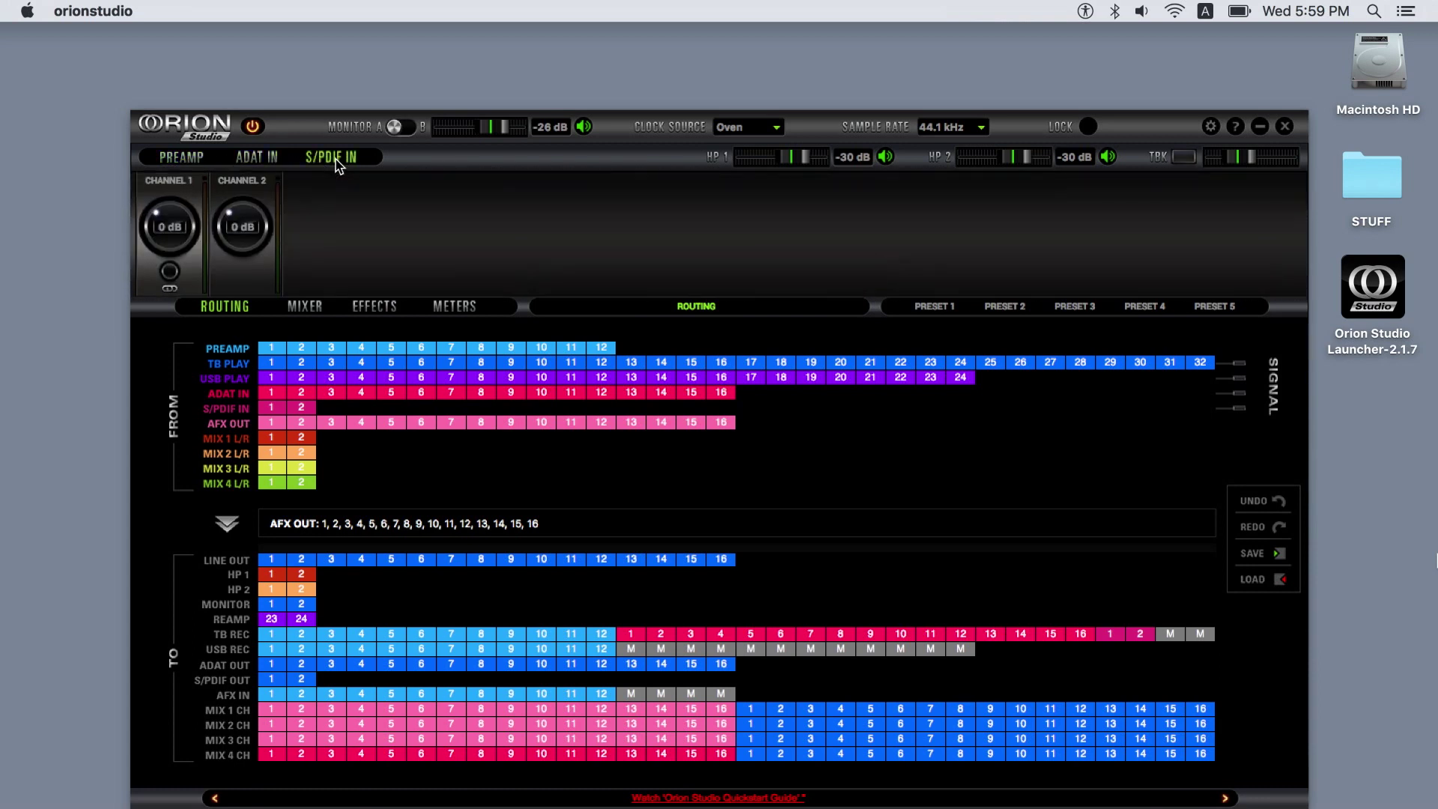
left_click(199, 160)
mouse_move(179, 250)
left_mouse_down()
mouse_move(182, 197)
mouse_move(179, 268)
left_mouse_up()
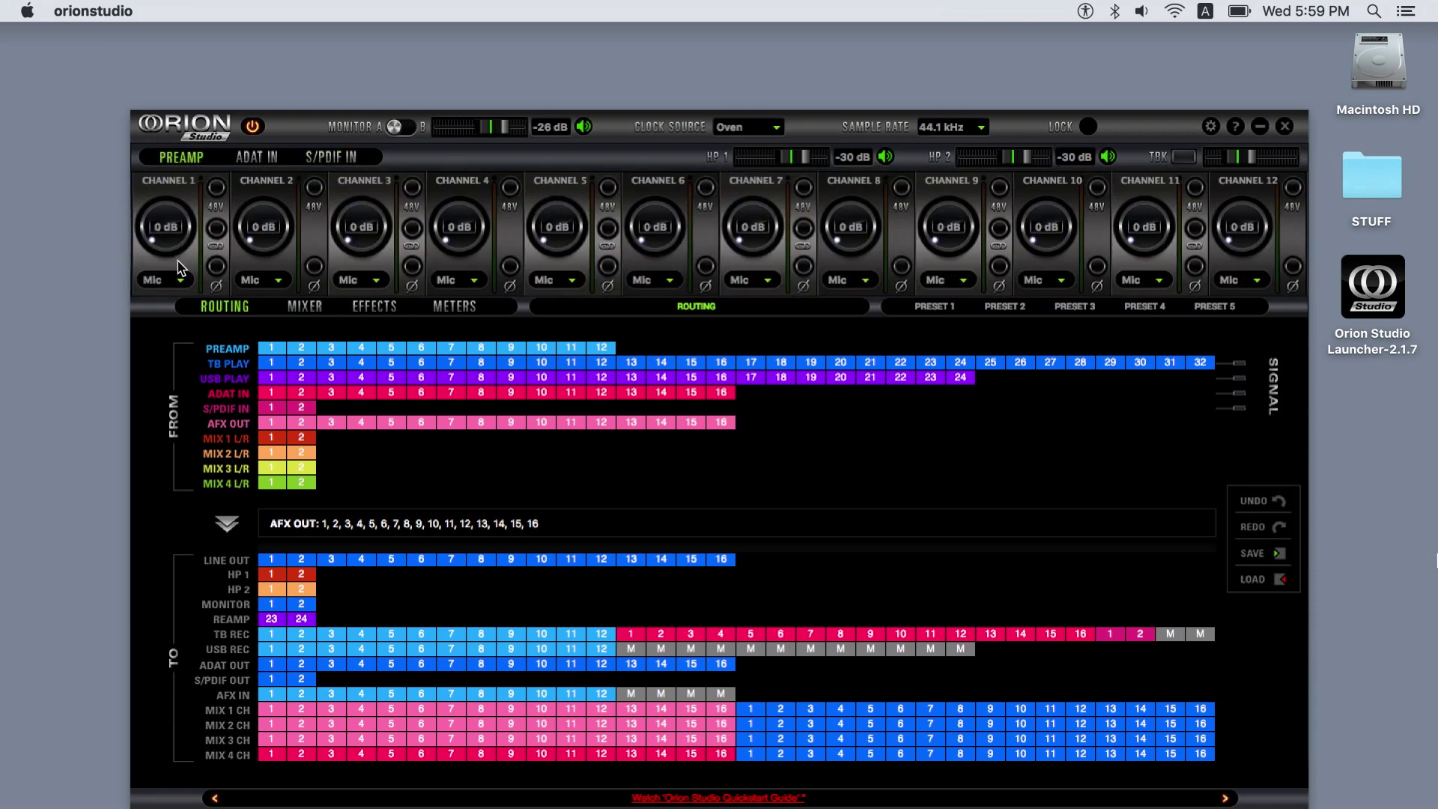
left_click(182, 281)
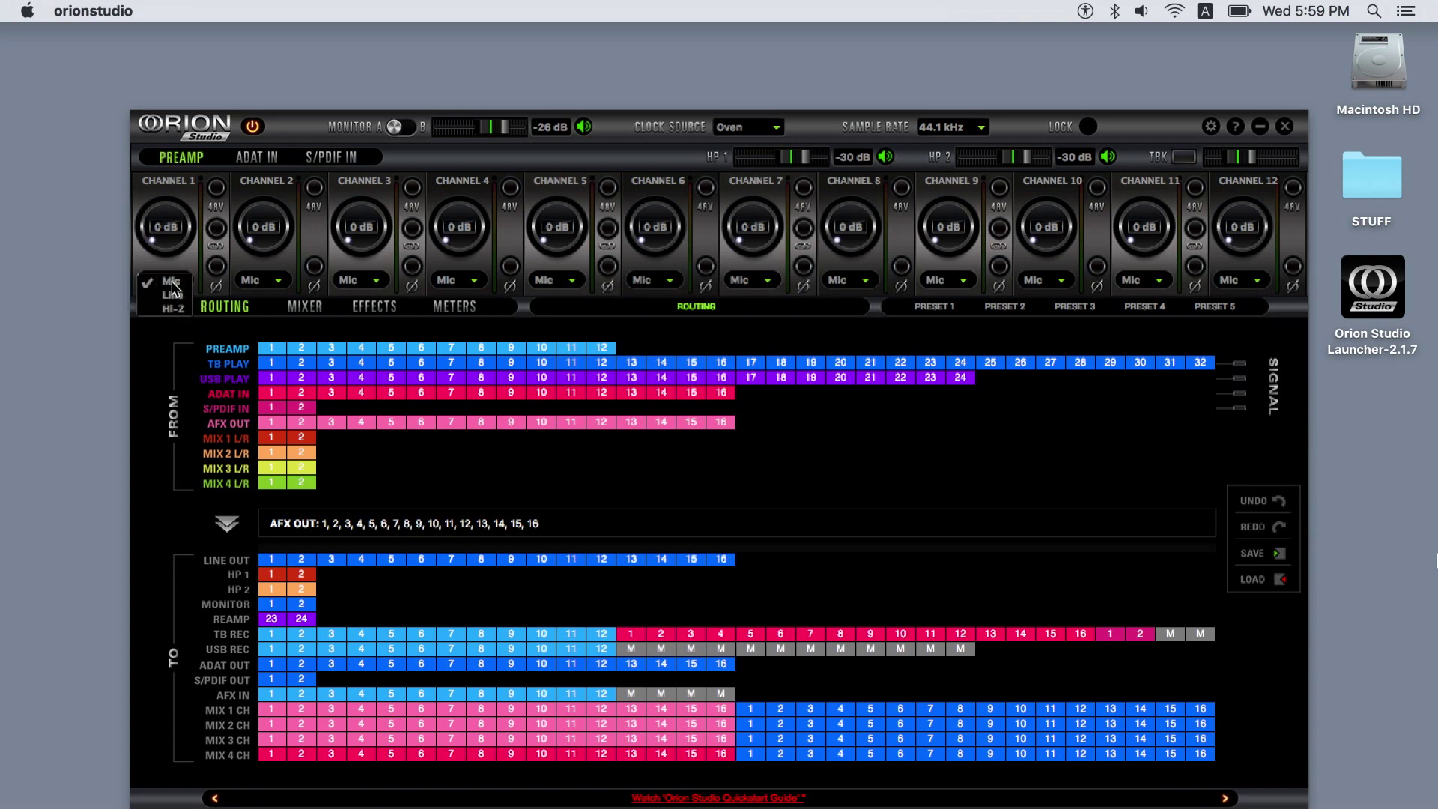
left_click(173, 286)
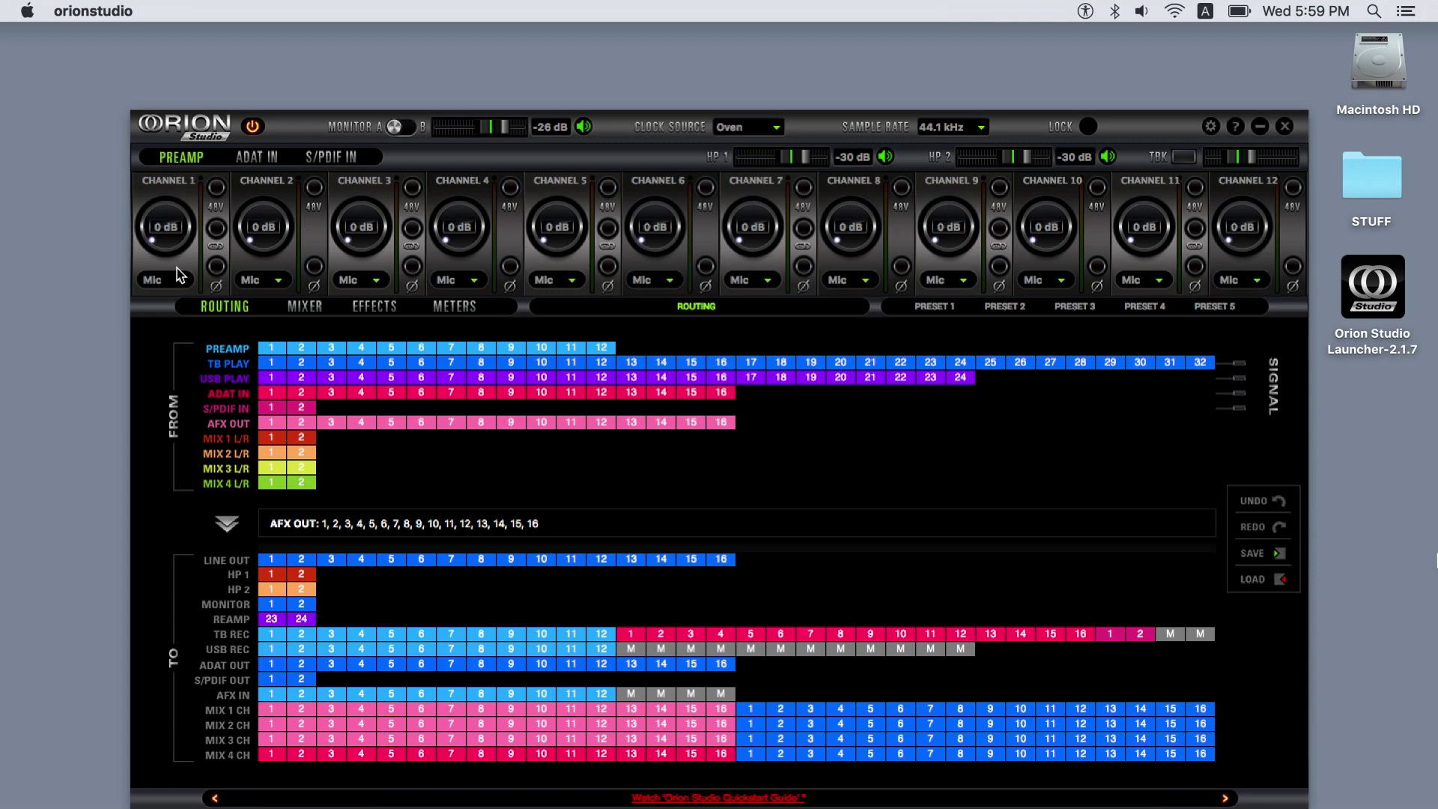
Toggle Channel 1's 48V phantom power and other input options on and back off.
left_click(217, 188)
left_click(217, 188)
left_click(217, 268)
left_click(218, 269)
left_click(217, 228)
left_click(216, 235)
Return to the preamp inputs; set HP 1 to -10 dB, HP 2 to -45 dB, talkback unchanged.
left_click(260, 157)
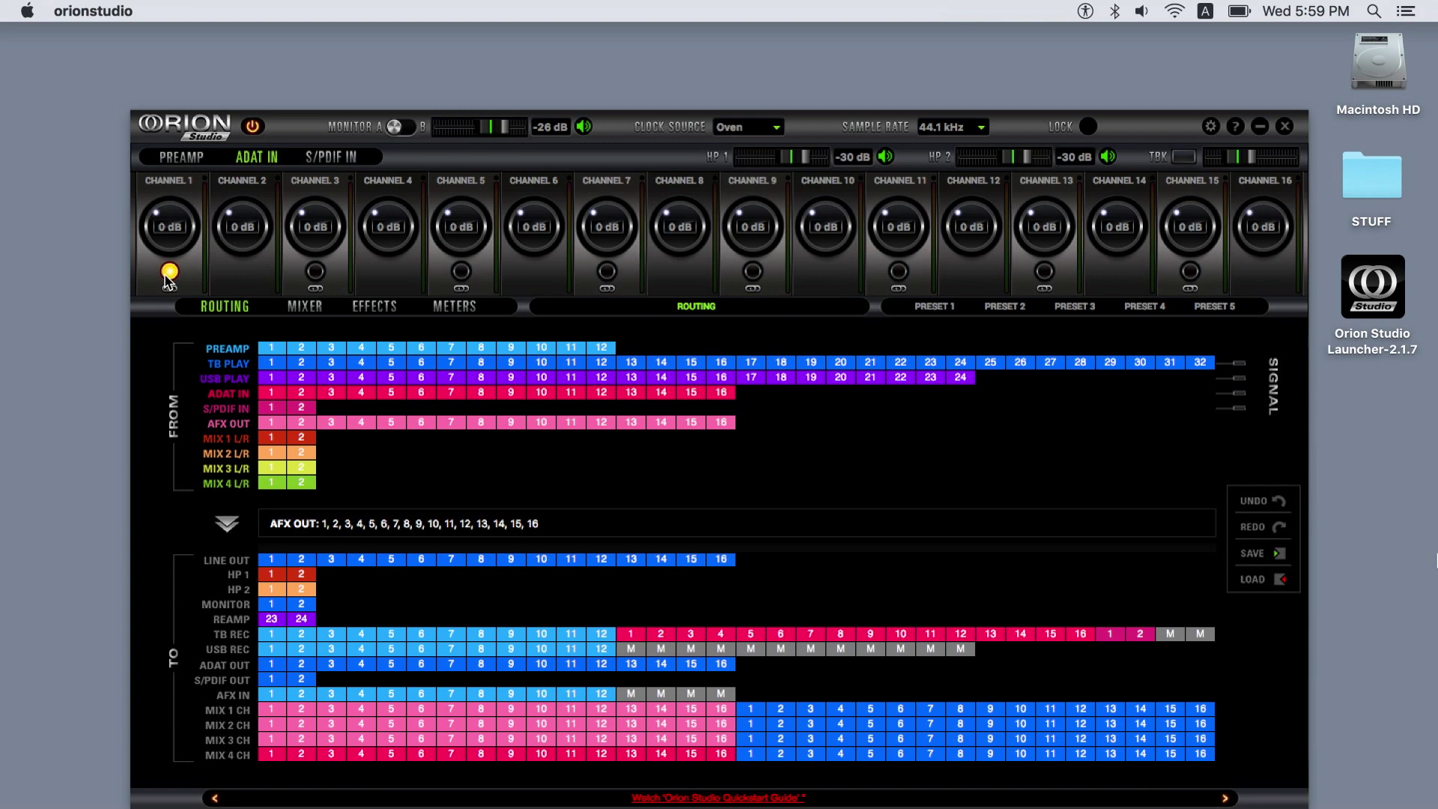
left_click(327, 158)
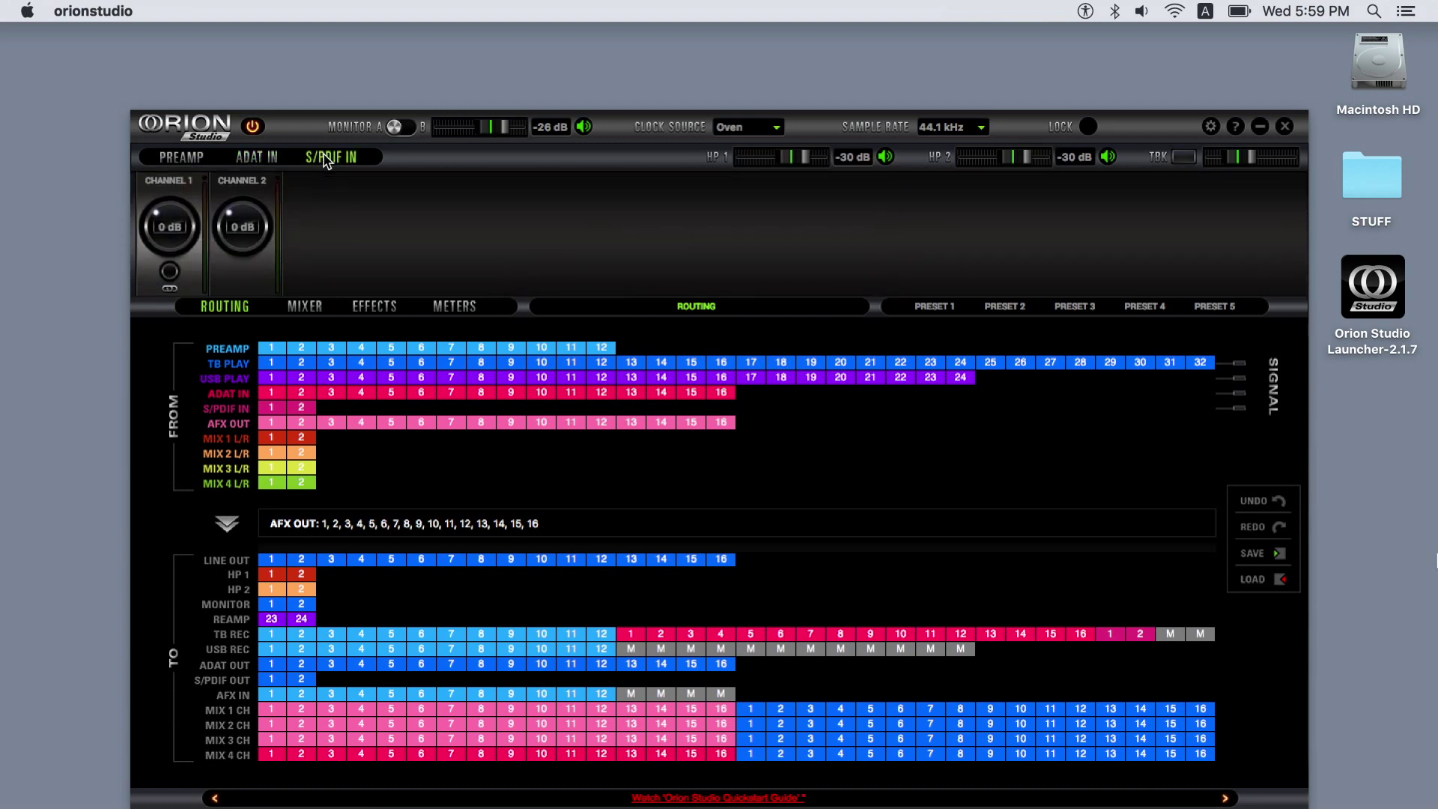
left_click(192, 162)
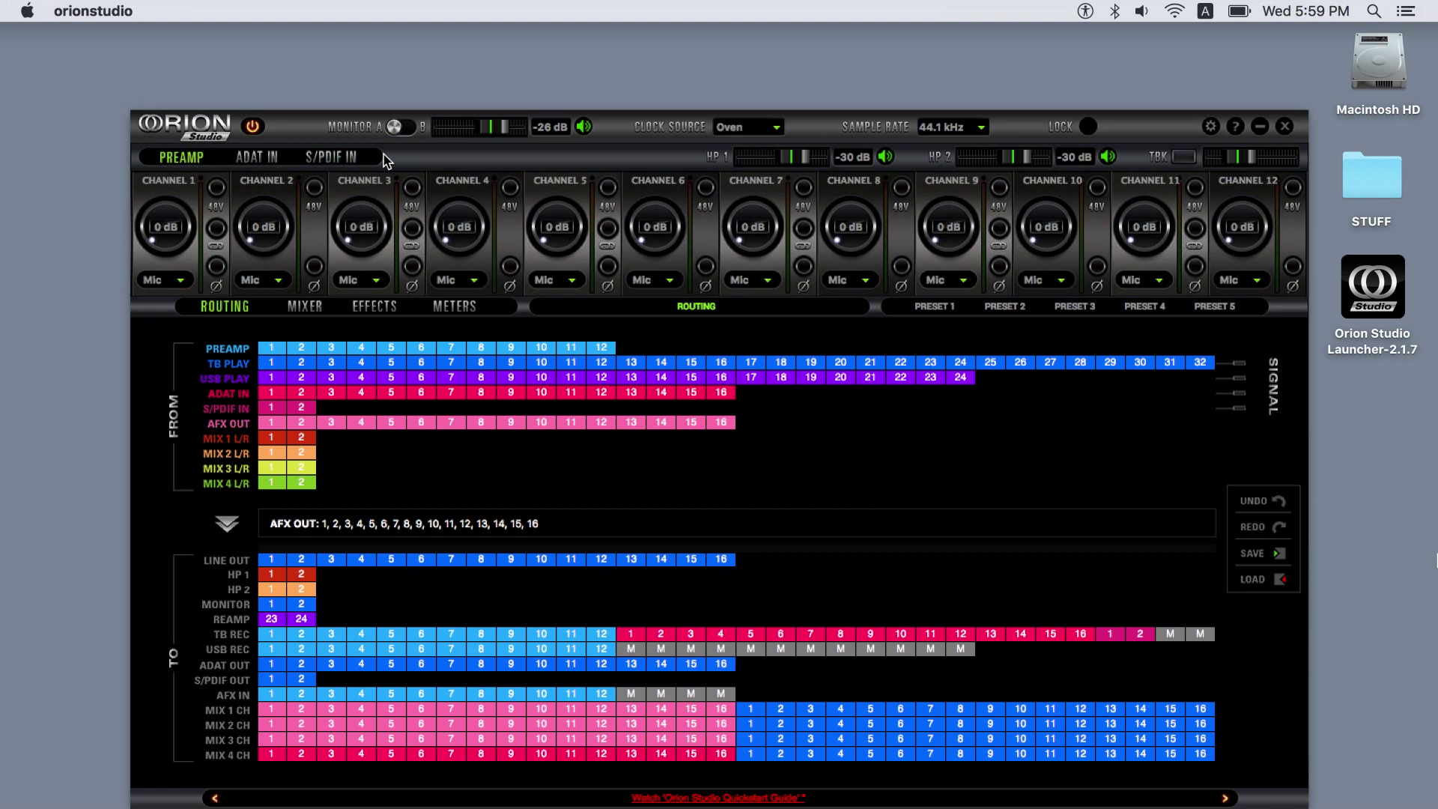
mouse_move(804, 166)
left_mouse_down()
mouse_move(817, 165)
mouse_move(779, 165)
mouse_move(804, 165)
left_mouse_up()
mouse_move(1026, 161)
left_mouse_down()
mouse_move(1003, 161)
mouse_move(1016, 161)
left_mouse_up()
mouse_move(1251, 159)
left_mouse_down()
mouse_move(1266, 162)
mouse_move(1250, 162)
left_mouse_up()
left_click(1182, 159)
left_click(314, 308)
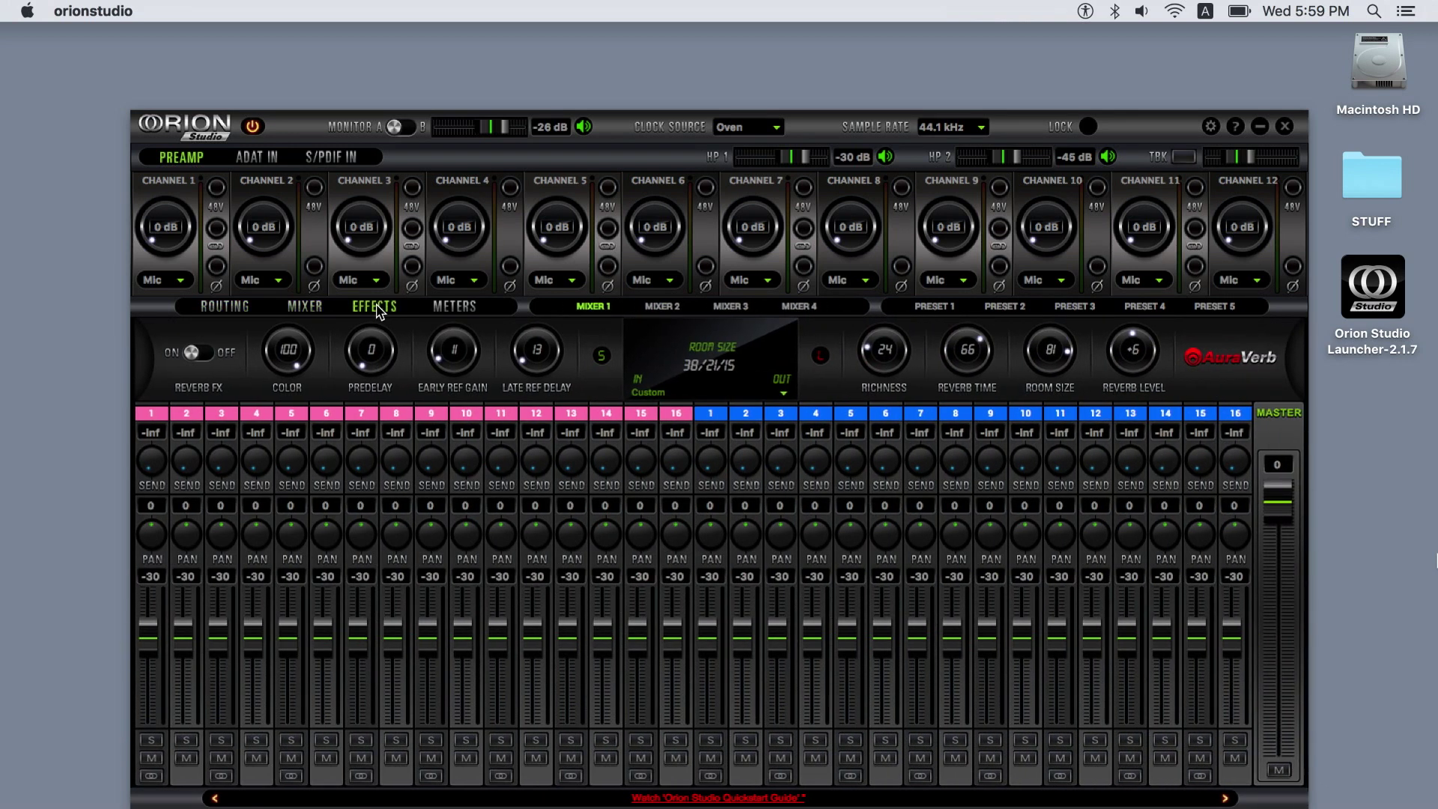
left_click(375, 308)
left_click(457, 311)
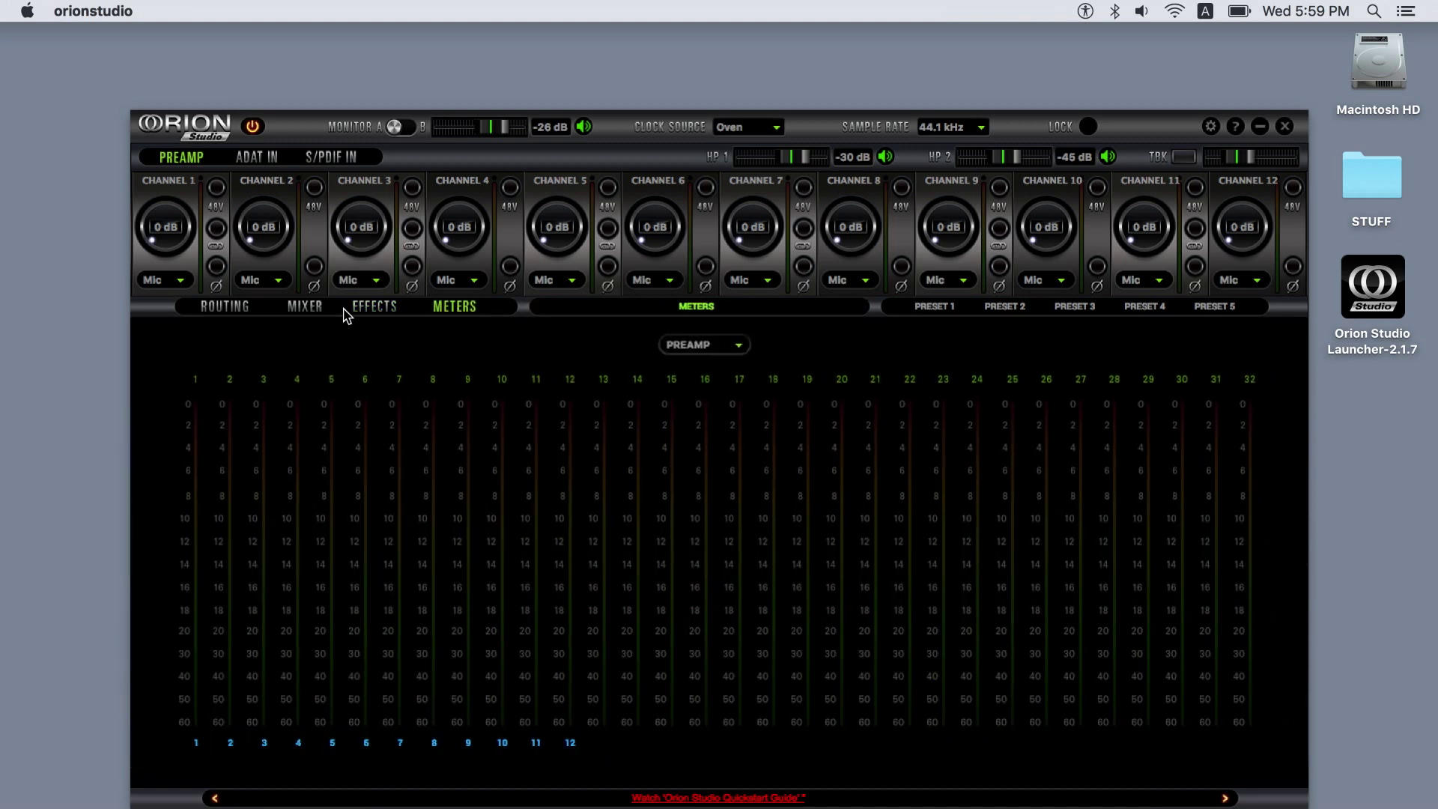
left_click(237, 309)
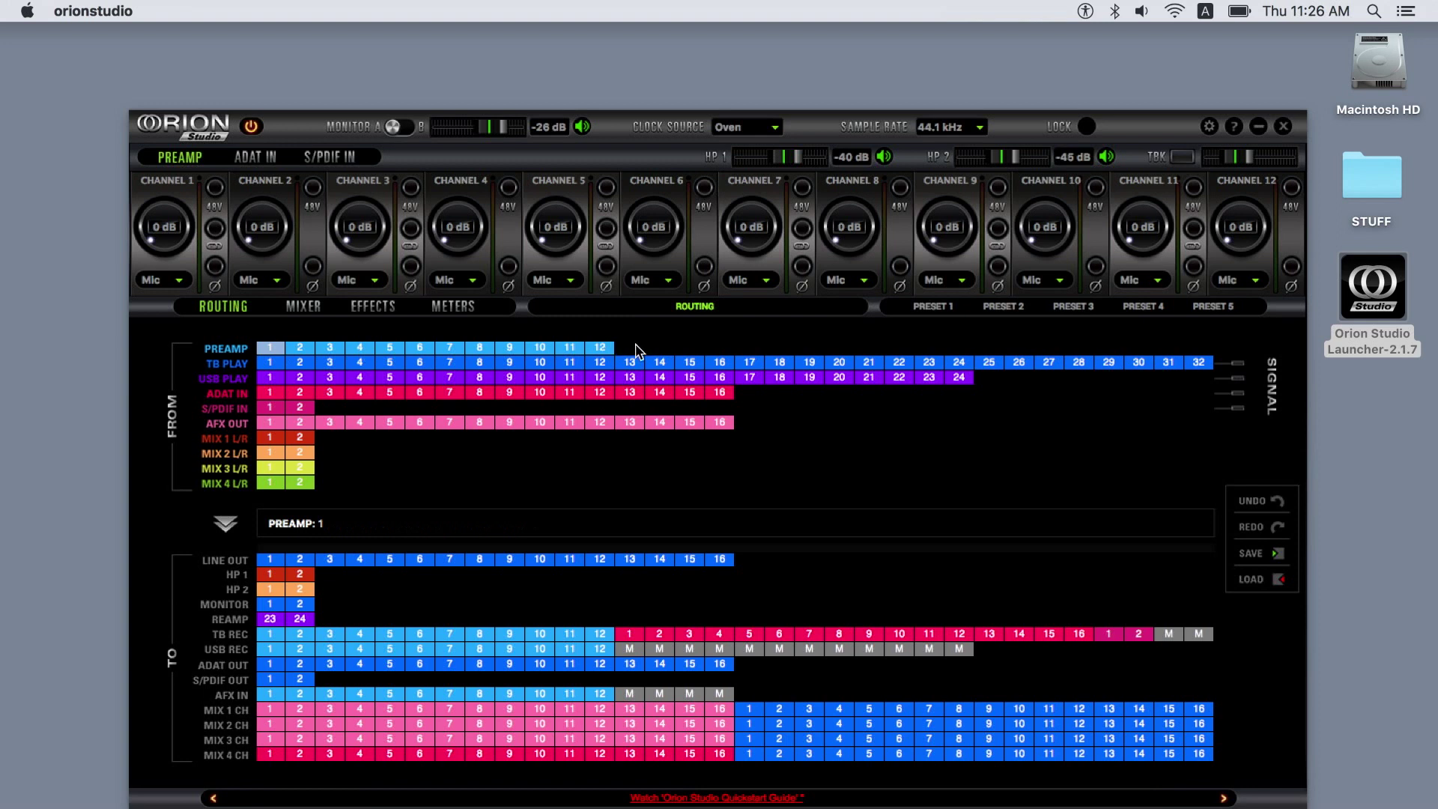
left_click(611, 351)
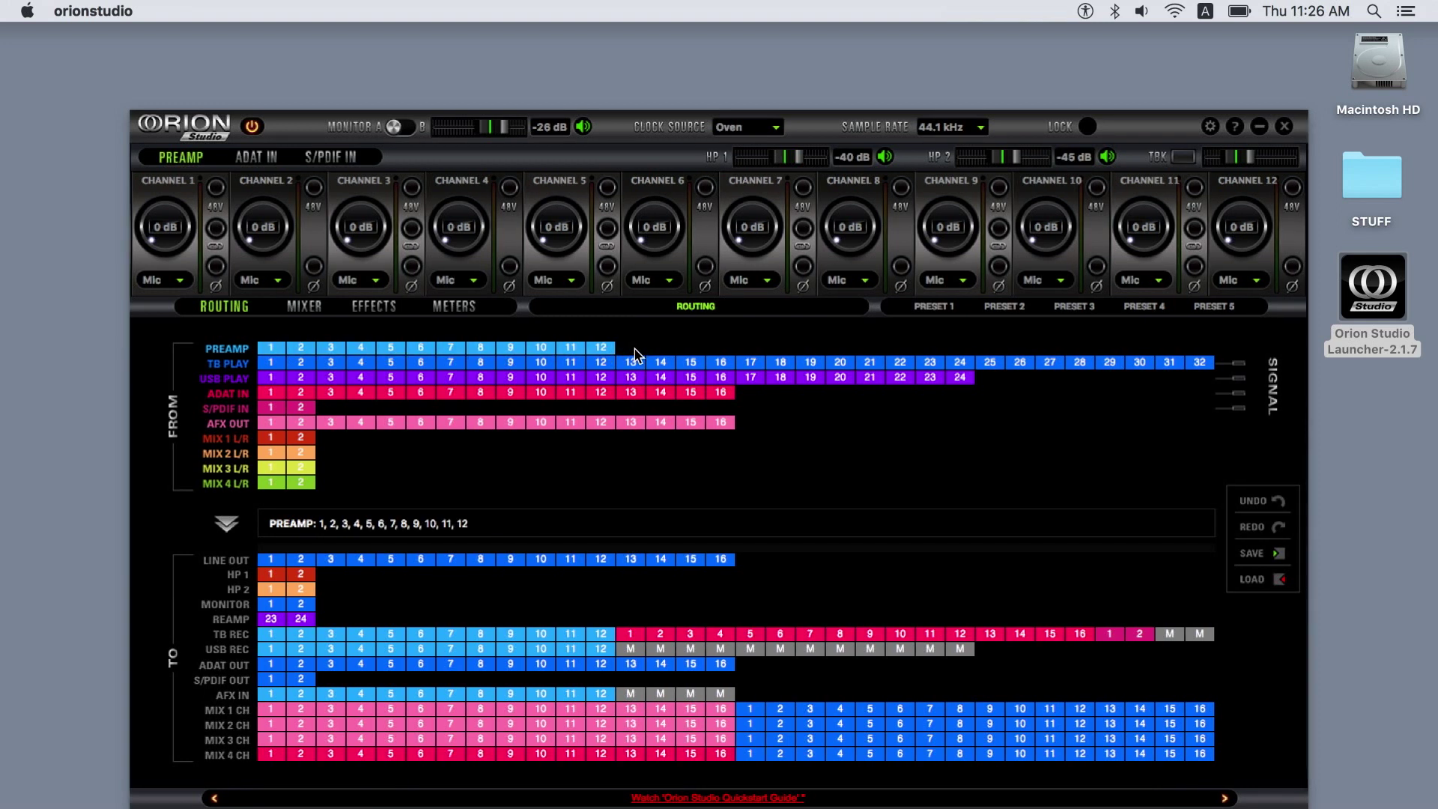
left_click(270, 363)
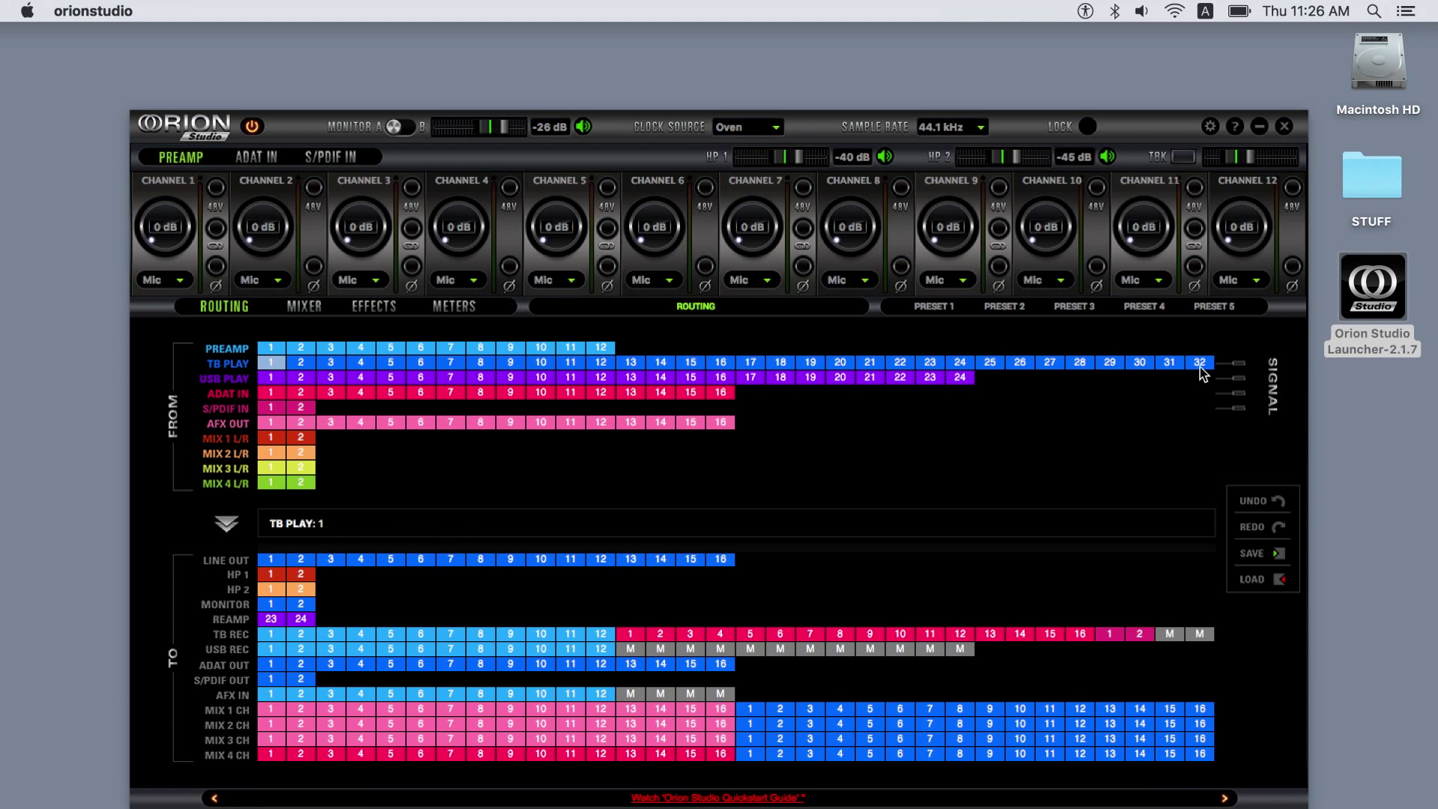
left_click(1200, 363, "shift")
left_click(269, 379)
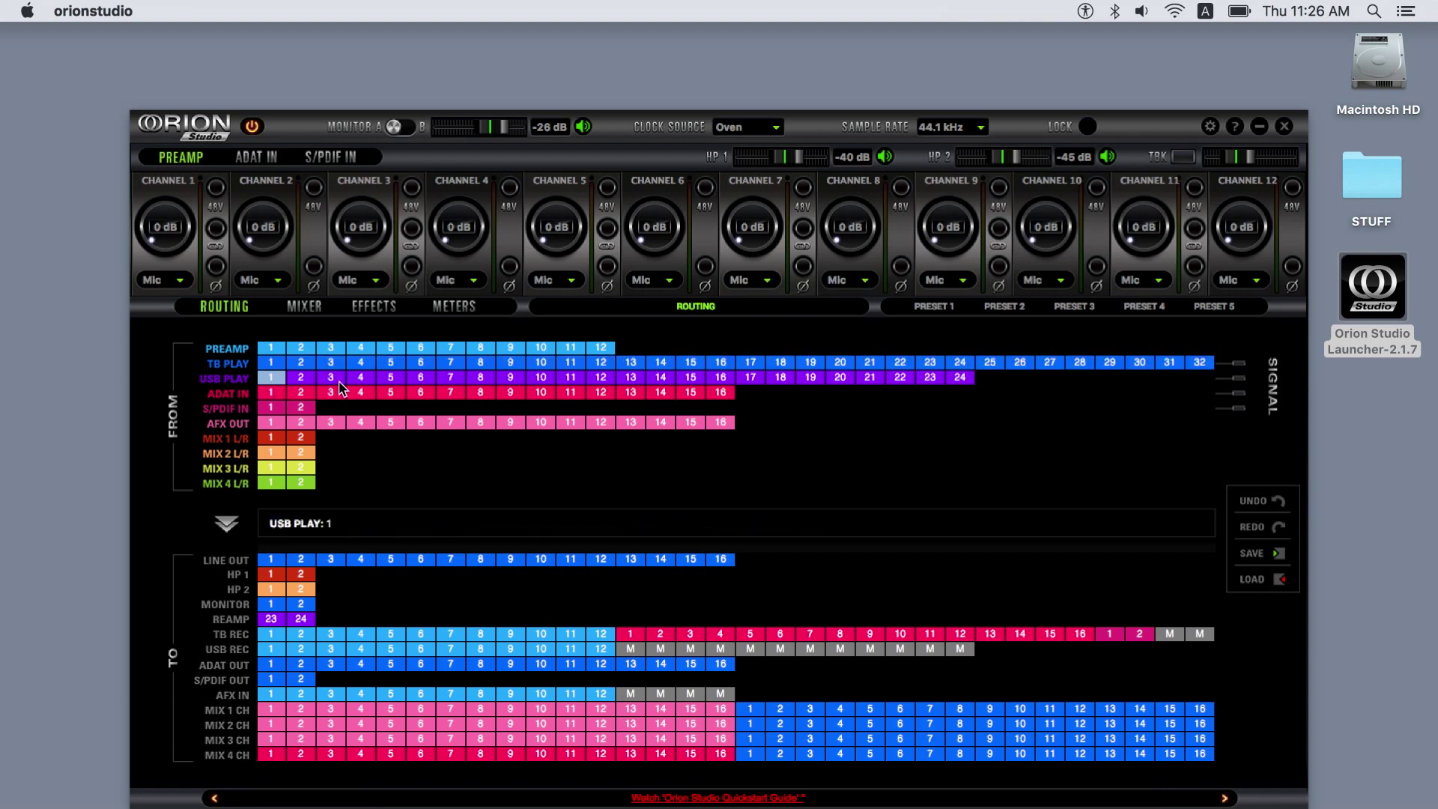
left_click(961, 380, "shift")
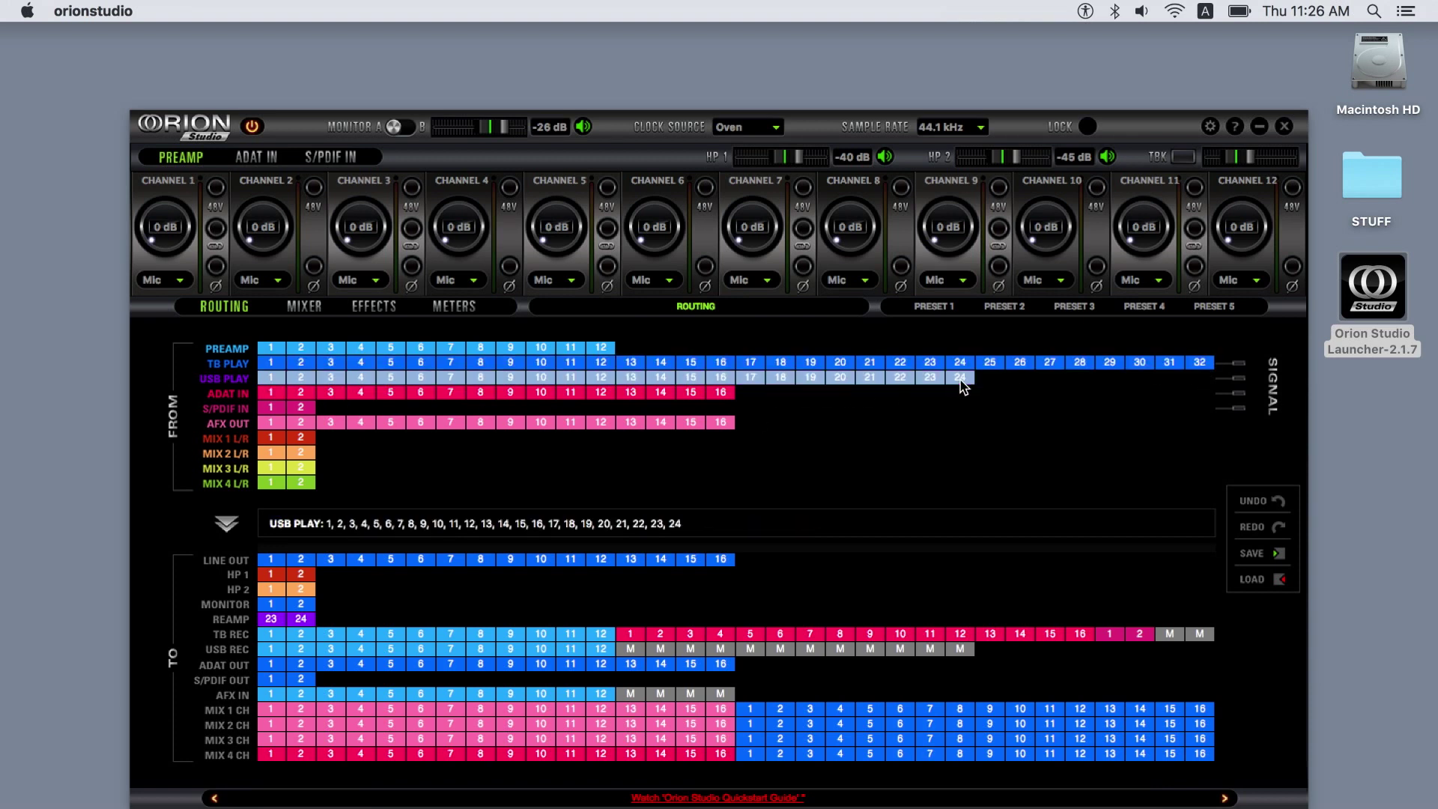
left_click(392, 417)
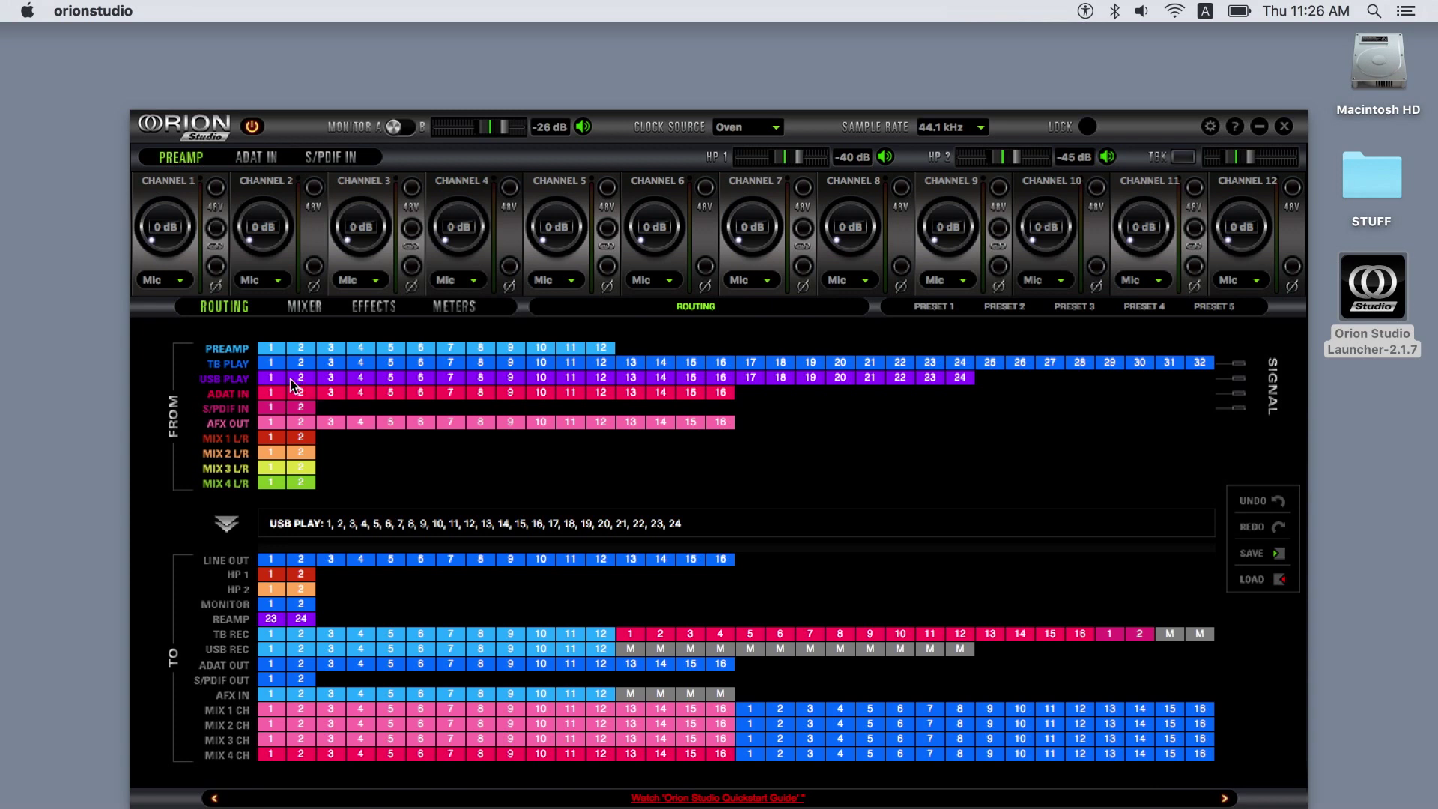
left_click(273, 364)
left_click(301, 365, "shift")
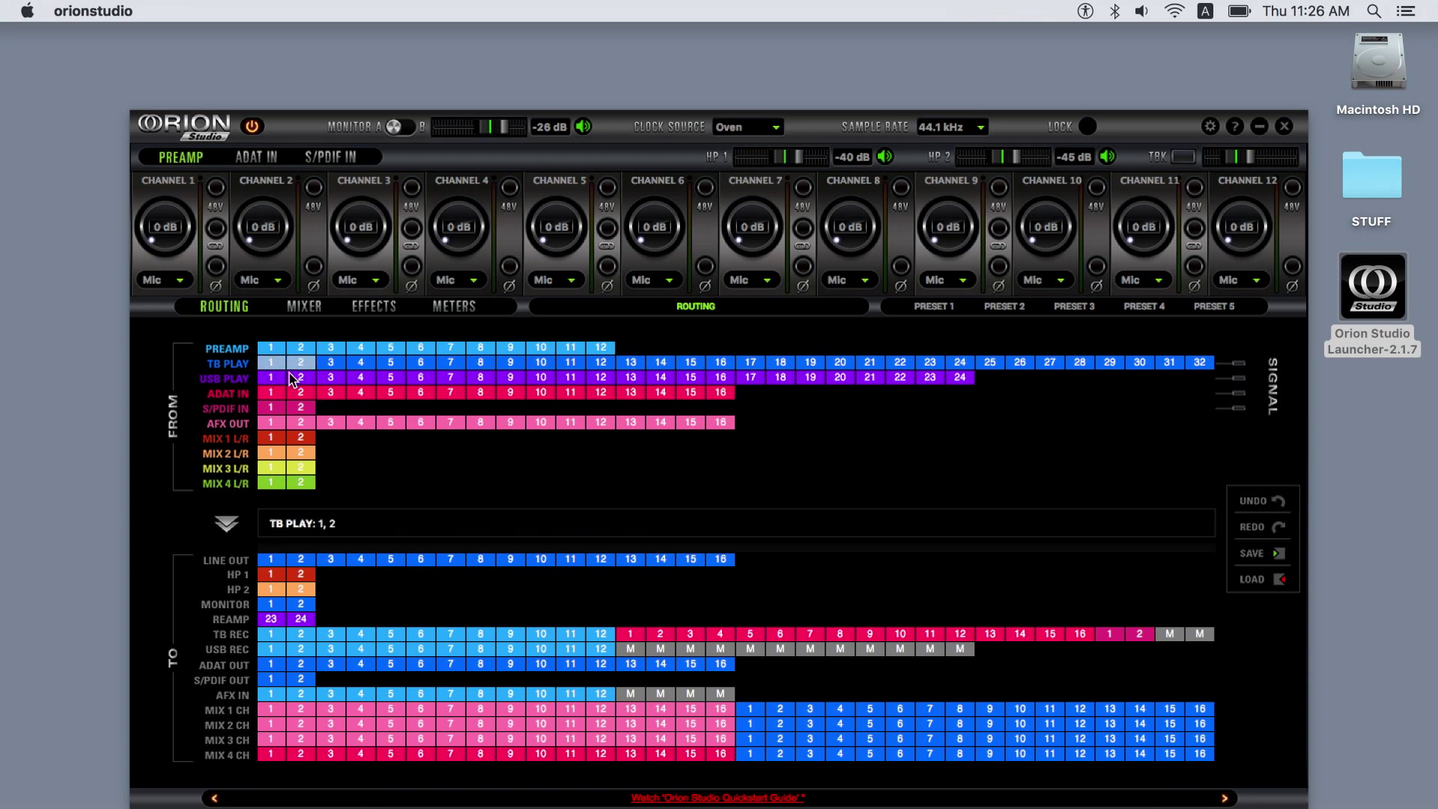
left_click(272, 378)
left_click(305, 378, "shift")
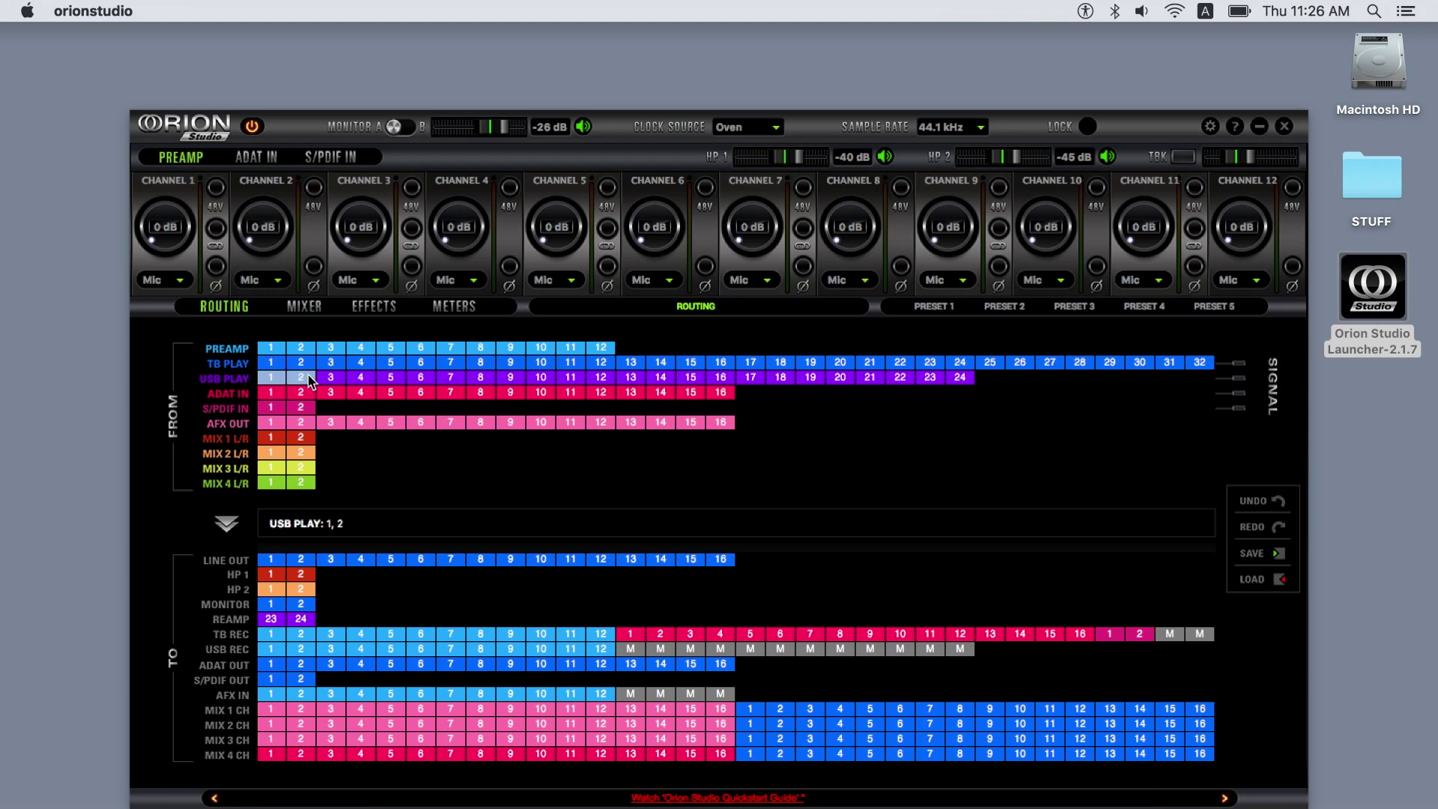
left_click(329, 410)
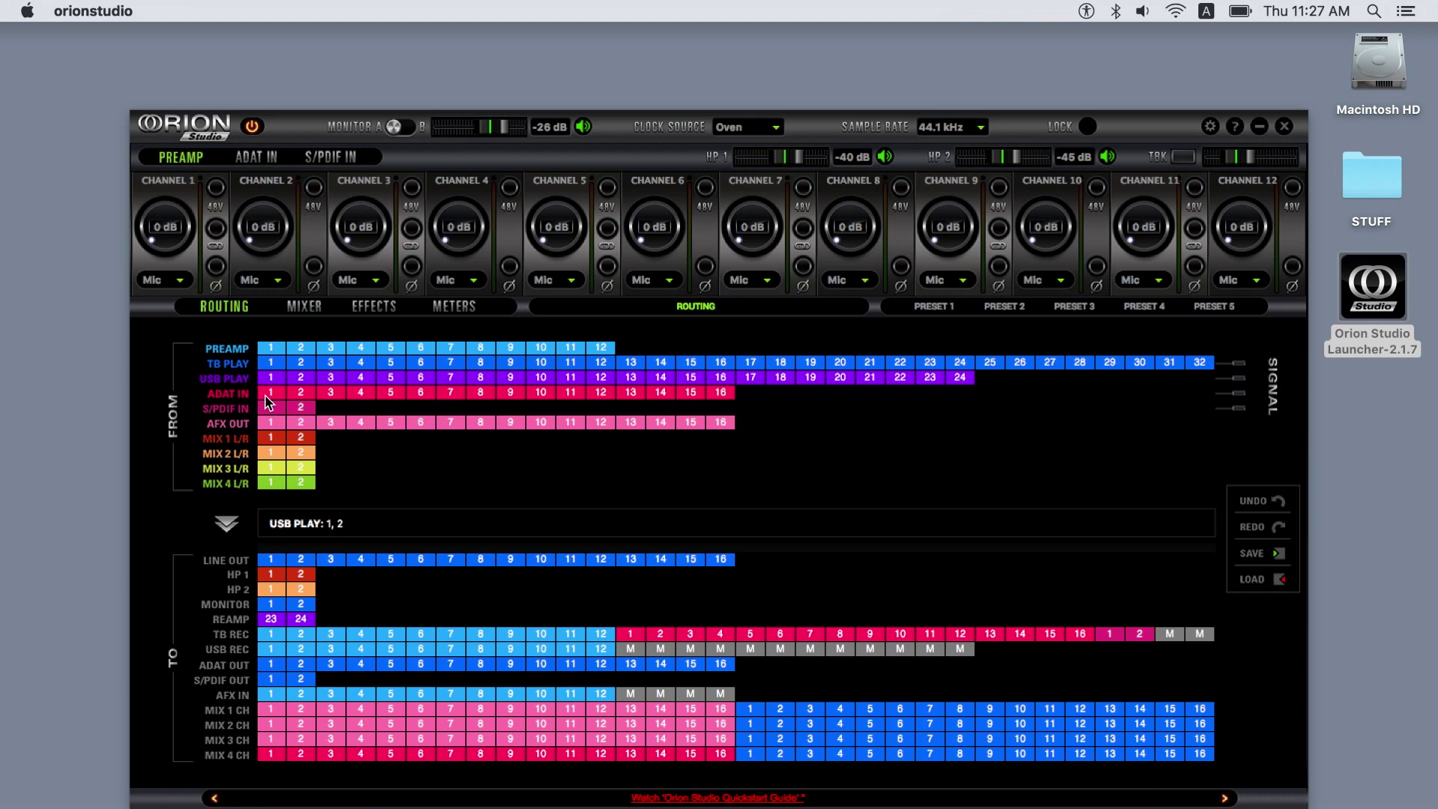
left_click_drag(267, 399, 732, 404)
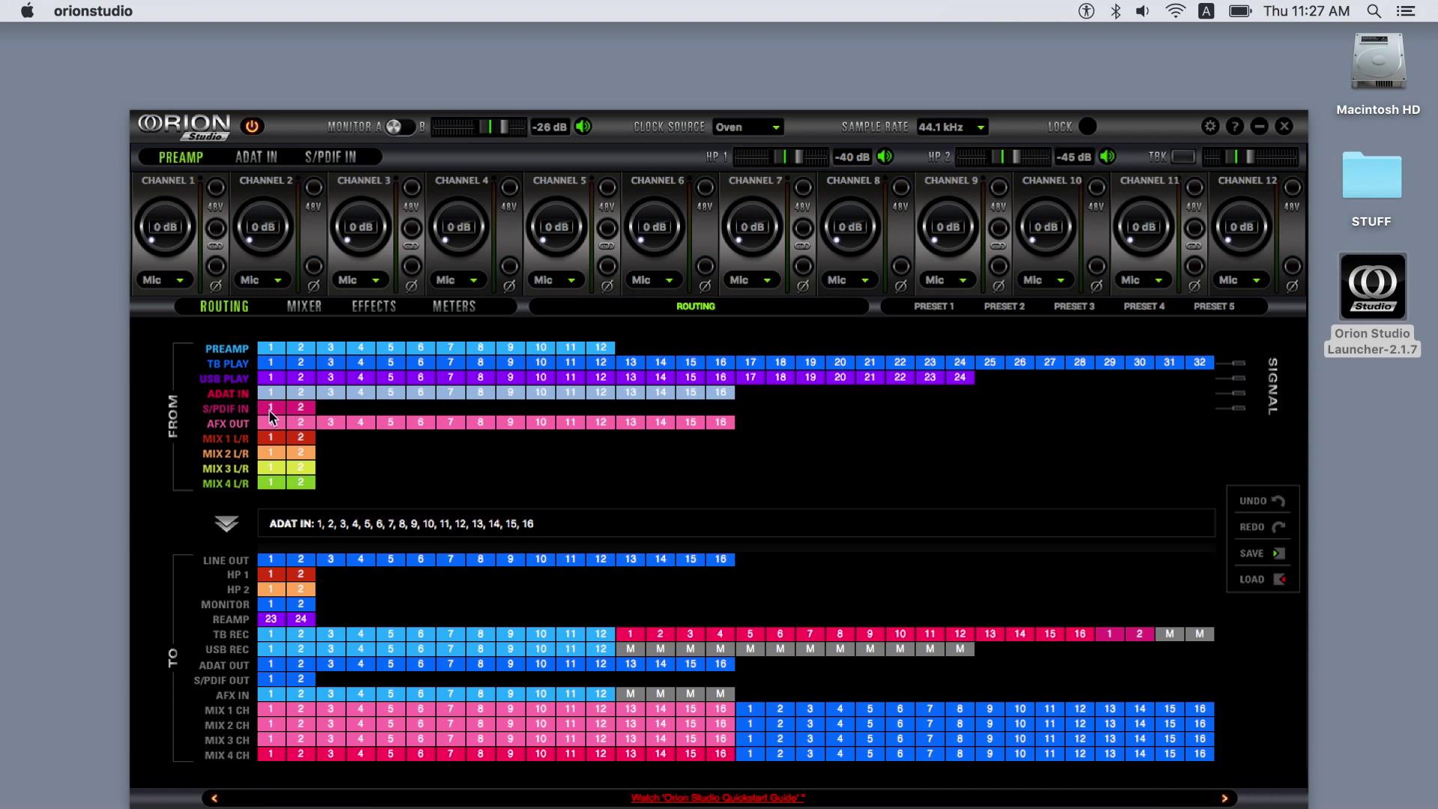
left_click_drag(267, 407, 298, 405)
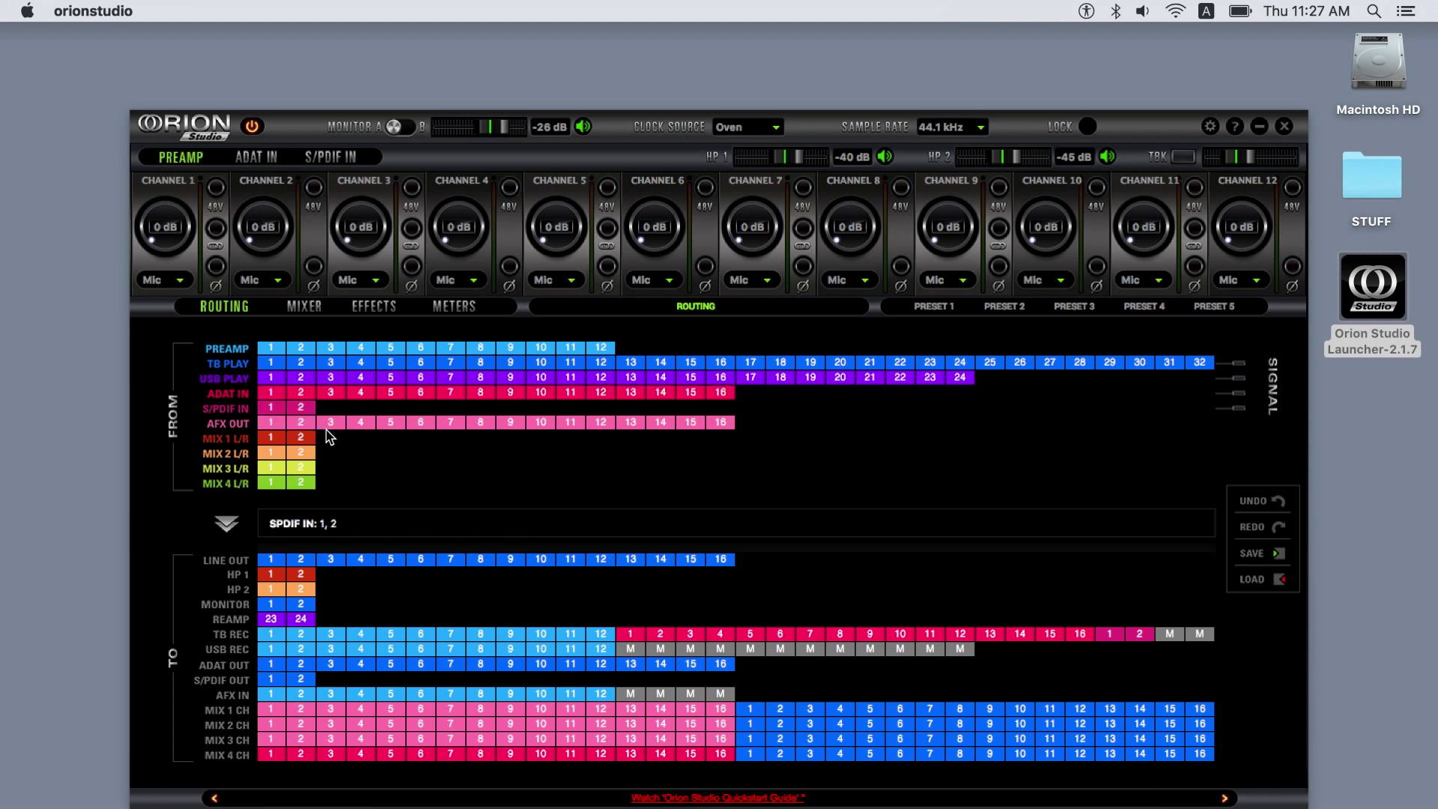
left_click(274, 424)
left_click_drag(597, 424, 719, 427)
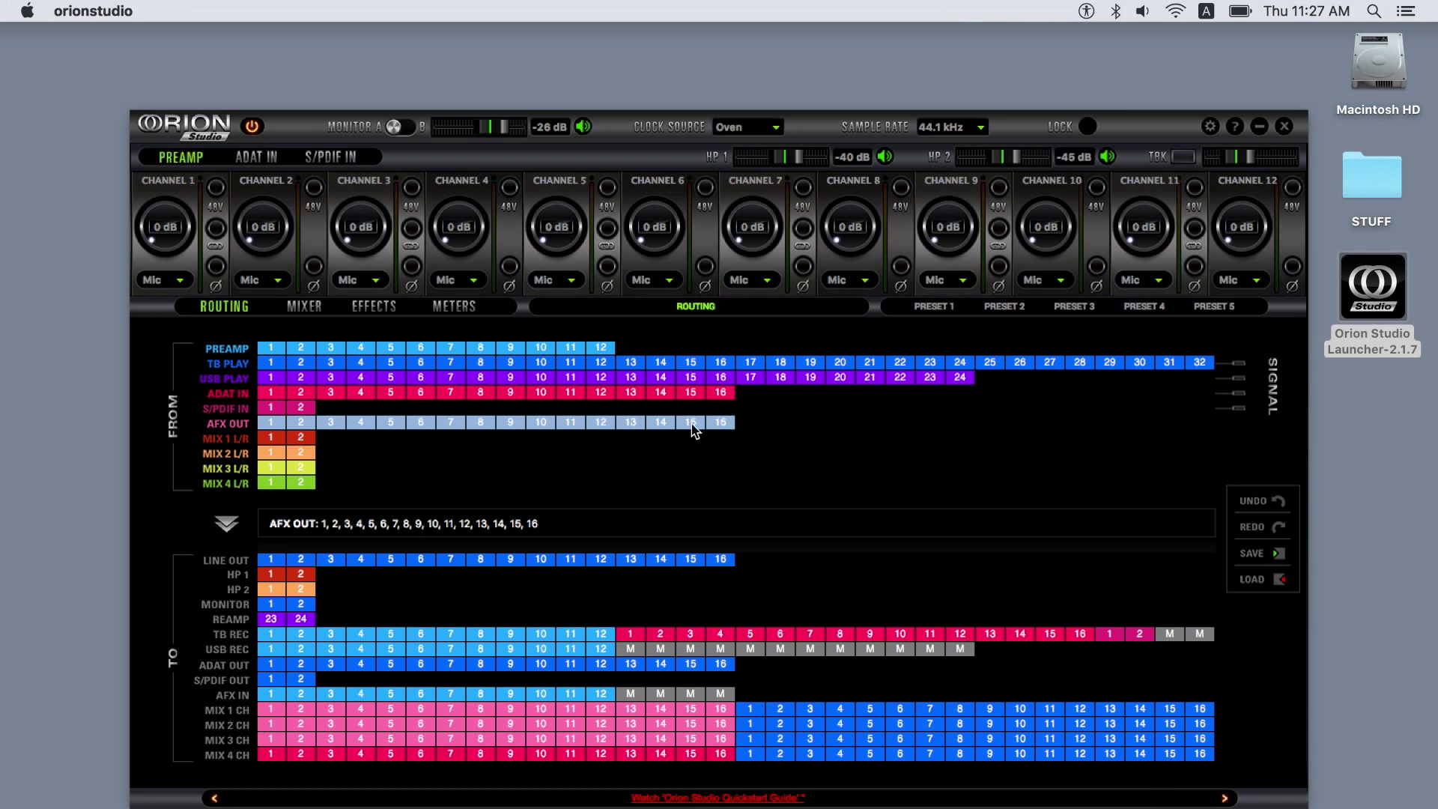
left_click(362, 446)
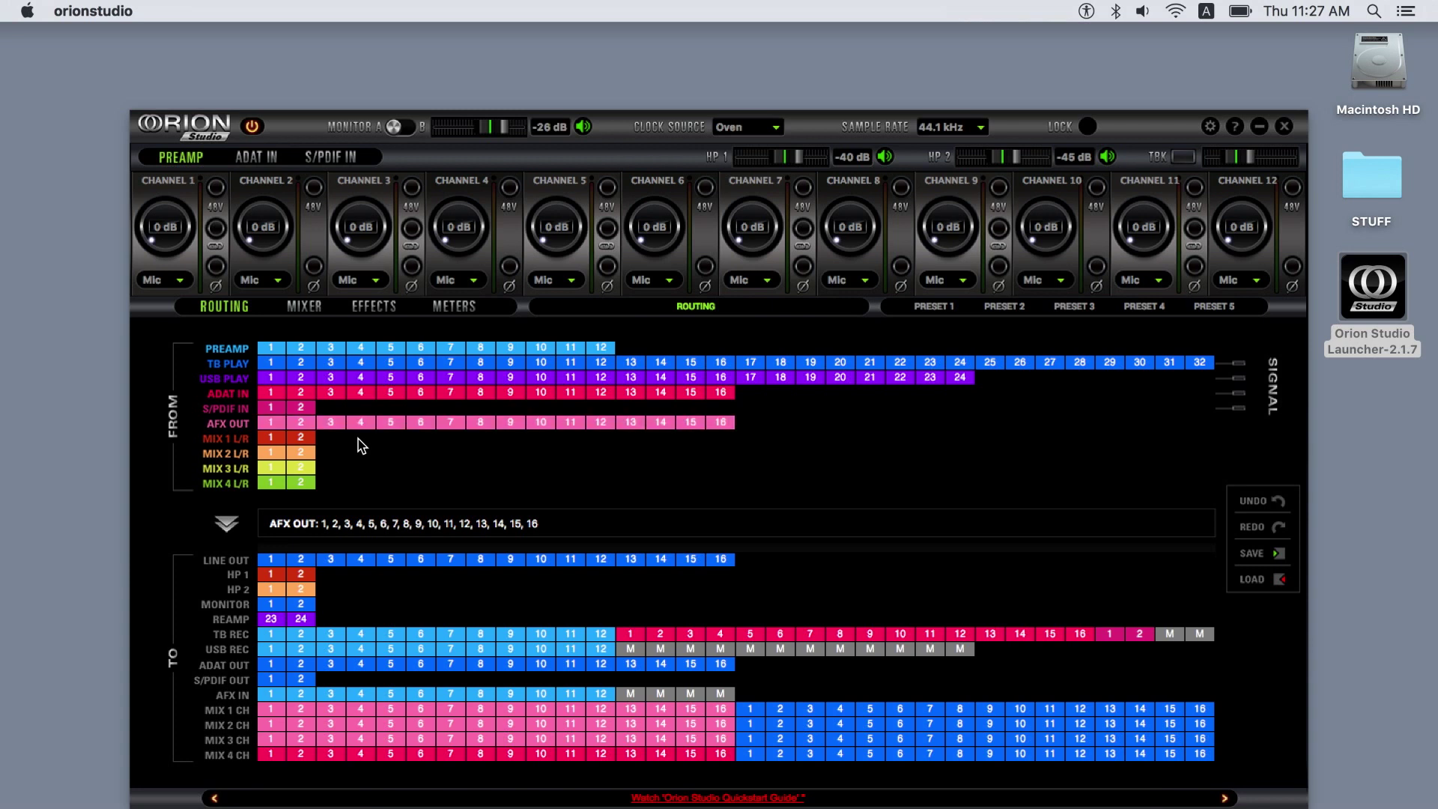
left_click(276, 442)
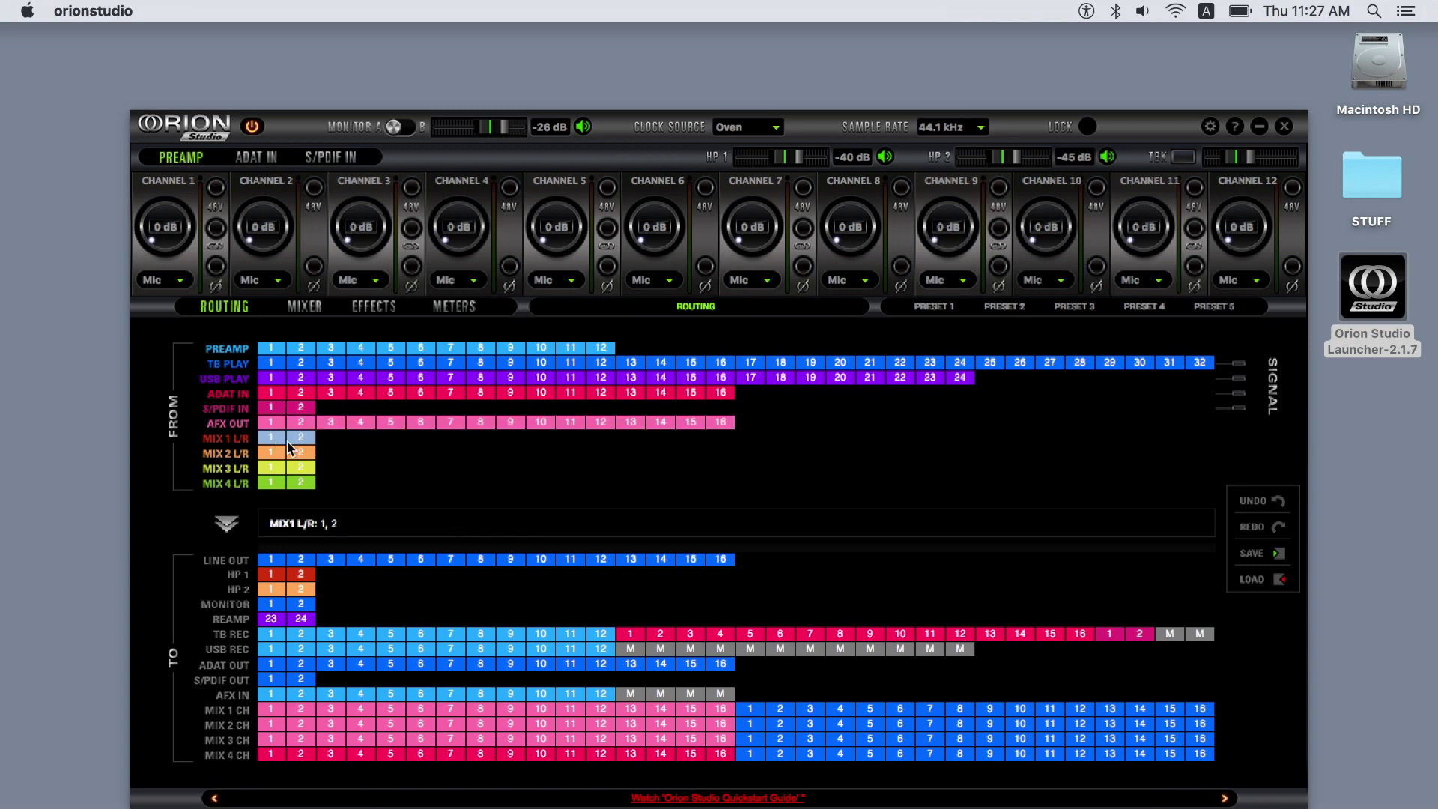
left_click(276, 452)
left_click(296, 452)
left_click(273, 466)
left_click(298, 469)
left_click(276, 483)
left_click(307, 484)
left_click(1212, 127)
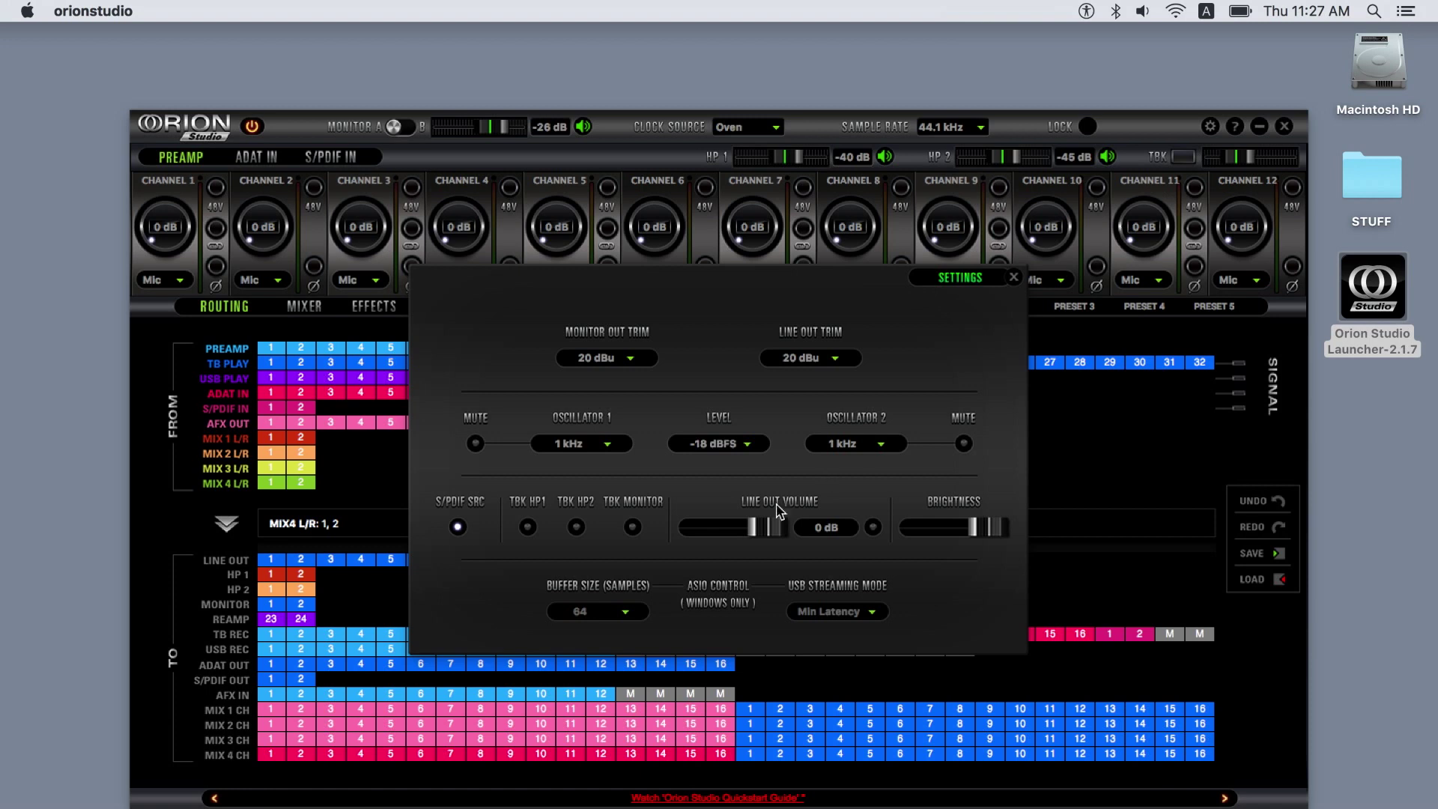
mouse_move(771, 517)
left_mouse_down()
mouse_move(730, 524)
mouse_move(774, 526)
left_mouse_up()
left_click(1014, 277)
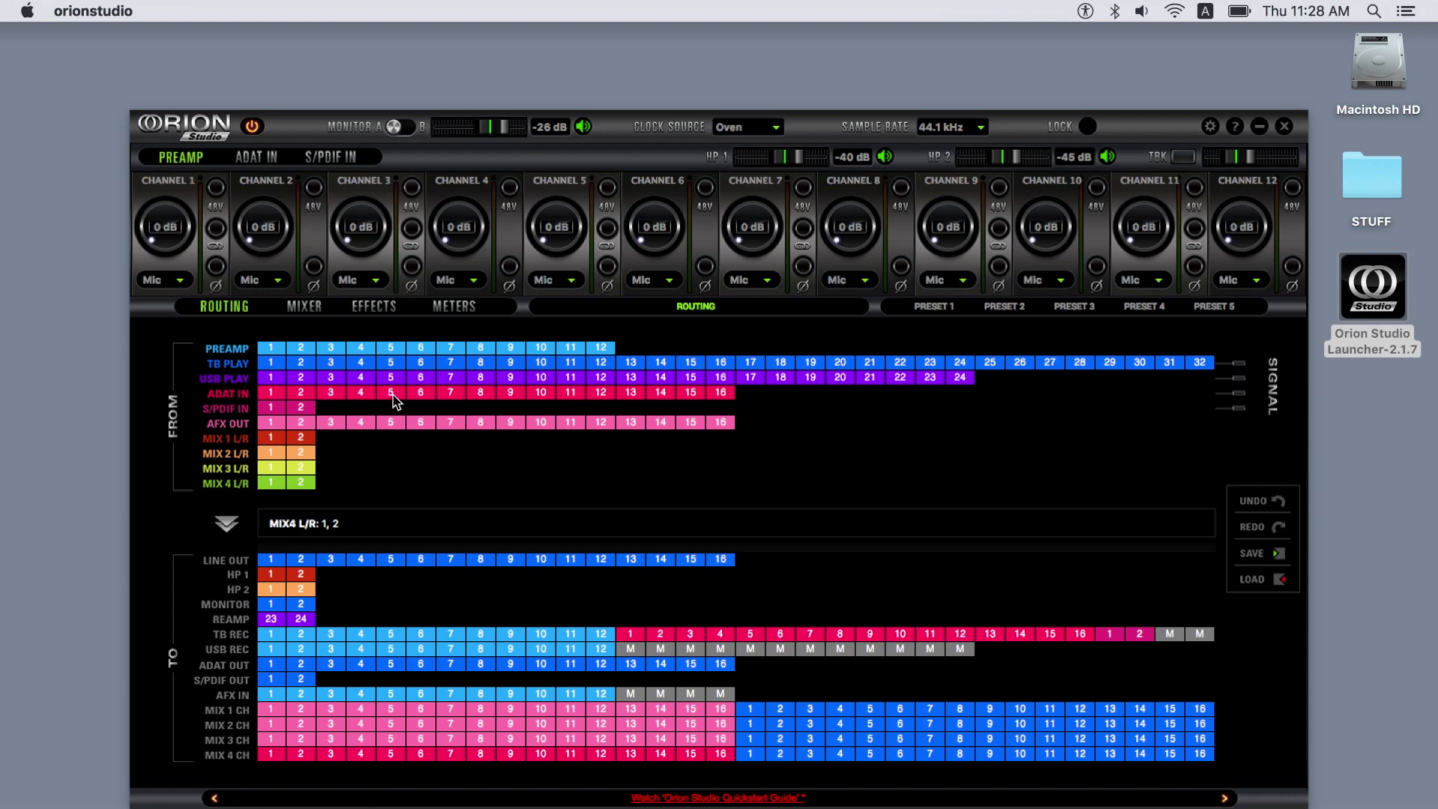
Drag the USB PLAY 5 and 6 cells onto the REAMP row of the routing matrix.
left_click_drag(393, 384, 272, 628)
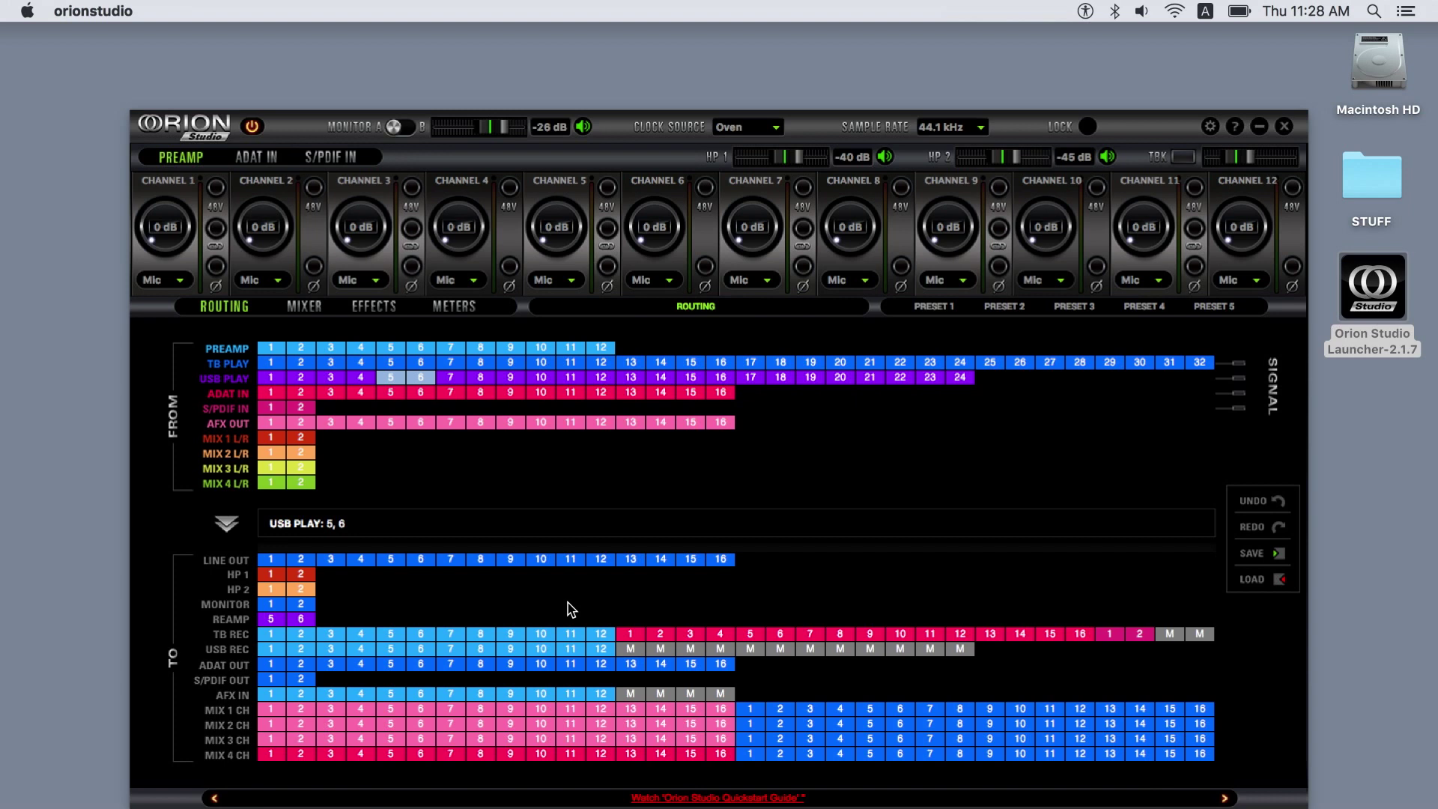
left_click(272, 347)
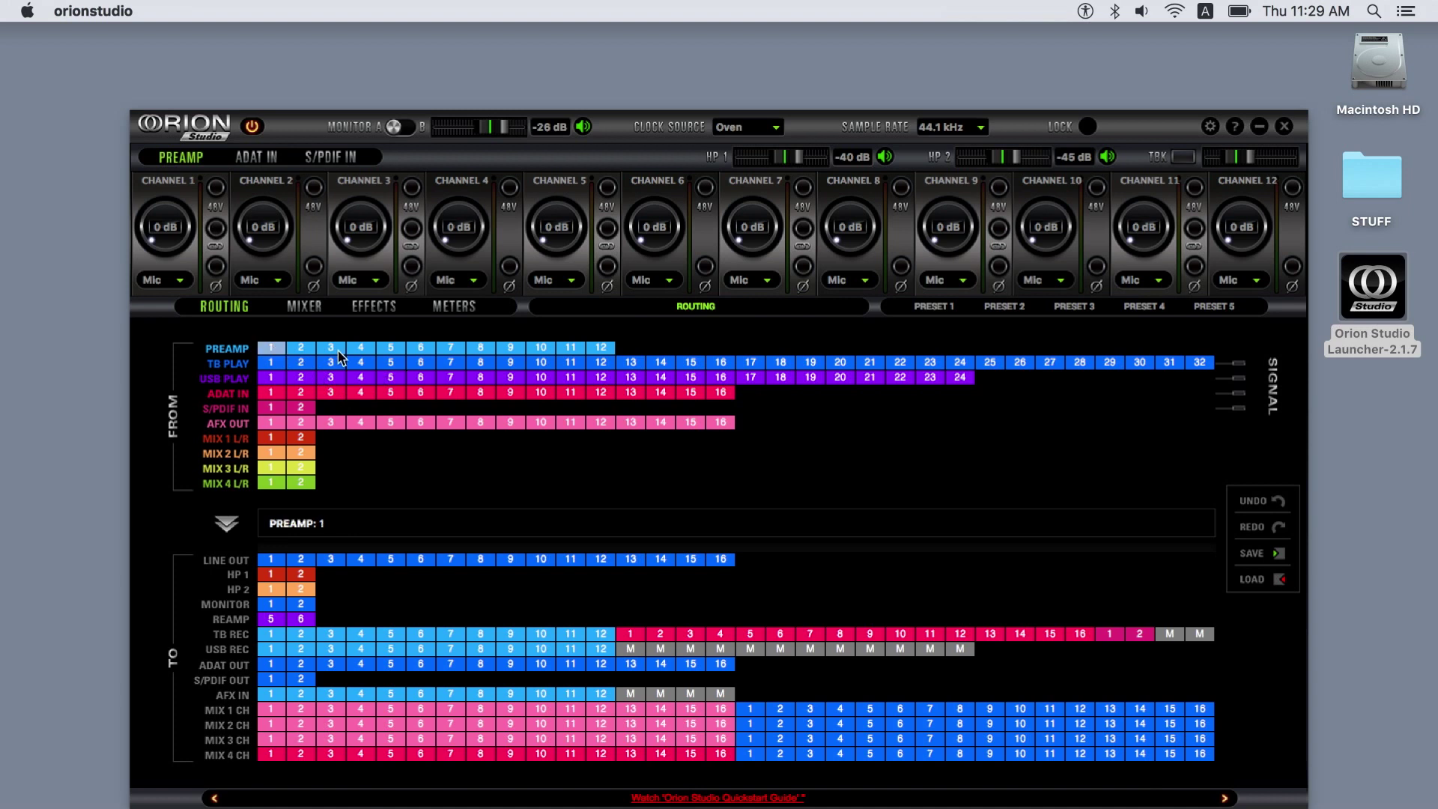
left_click(601, 348, "shift")
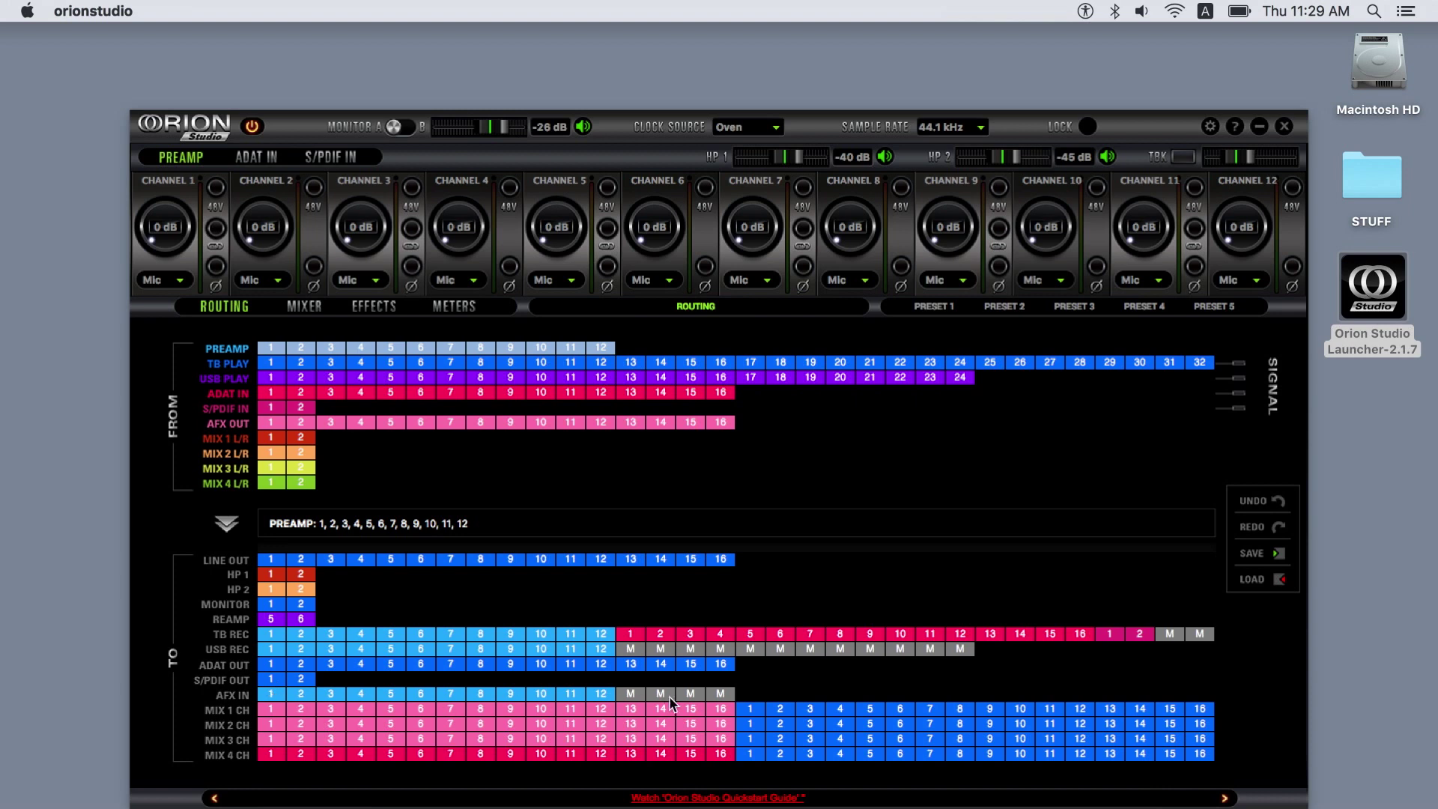
left_click(378, 308)
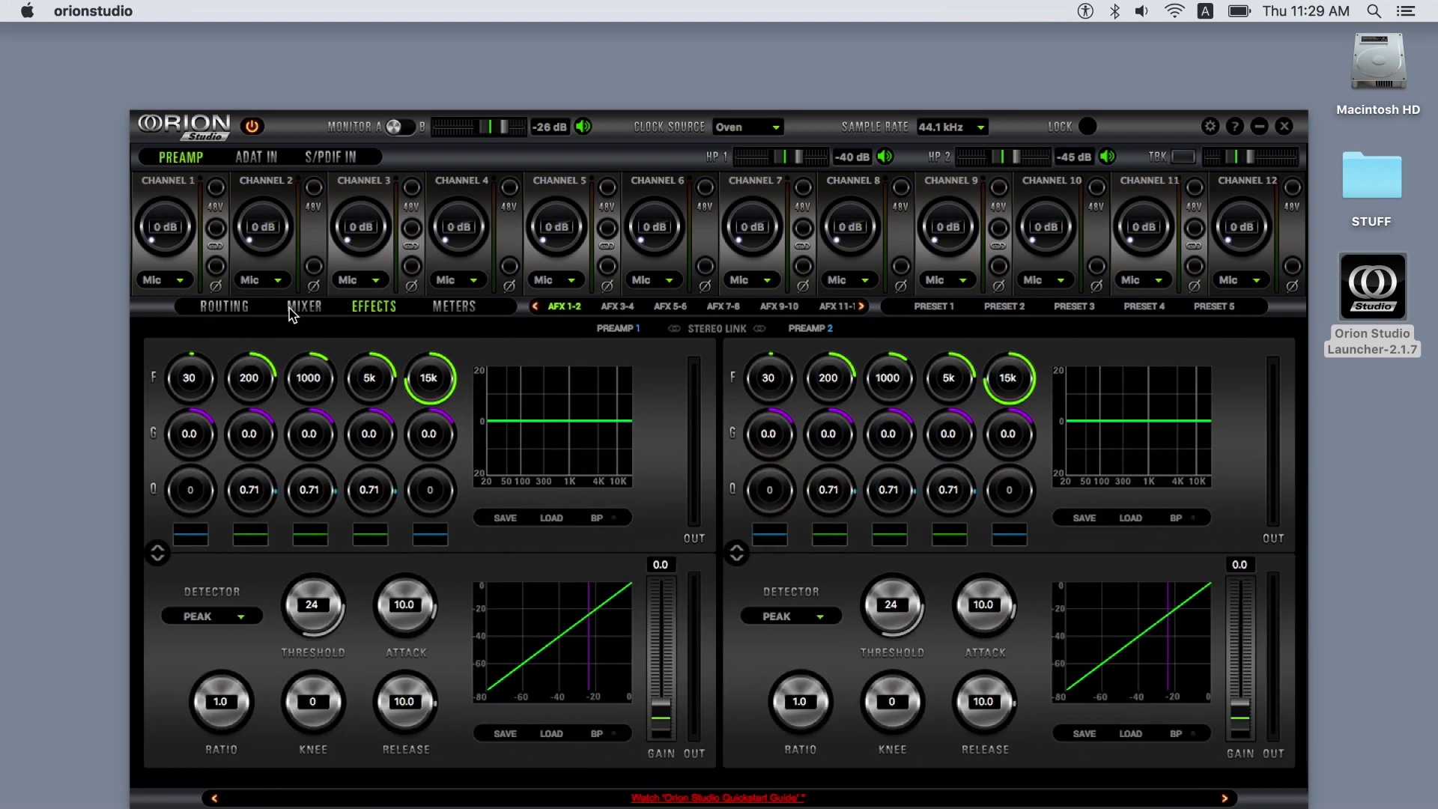
left_click(235, 314)
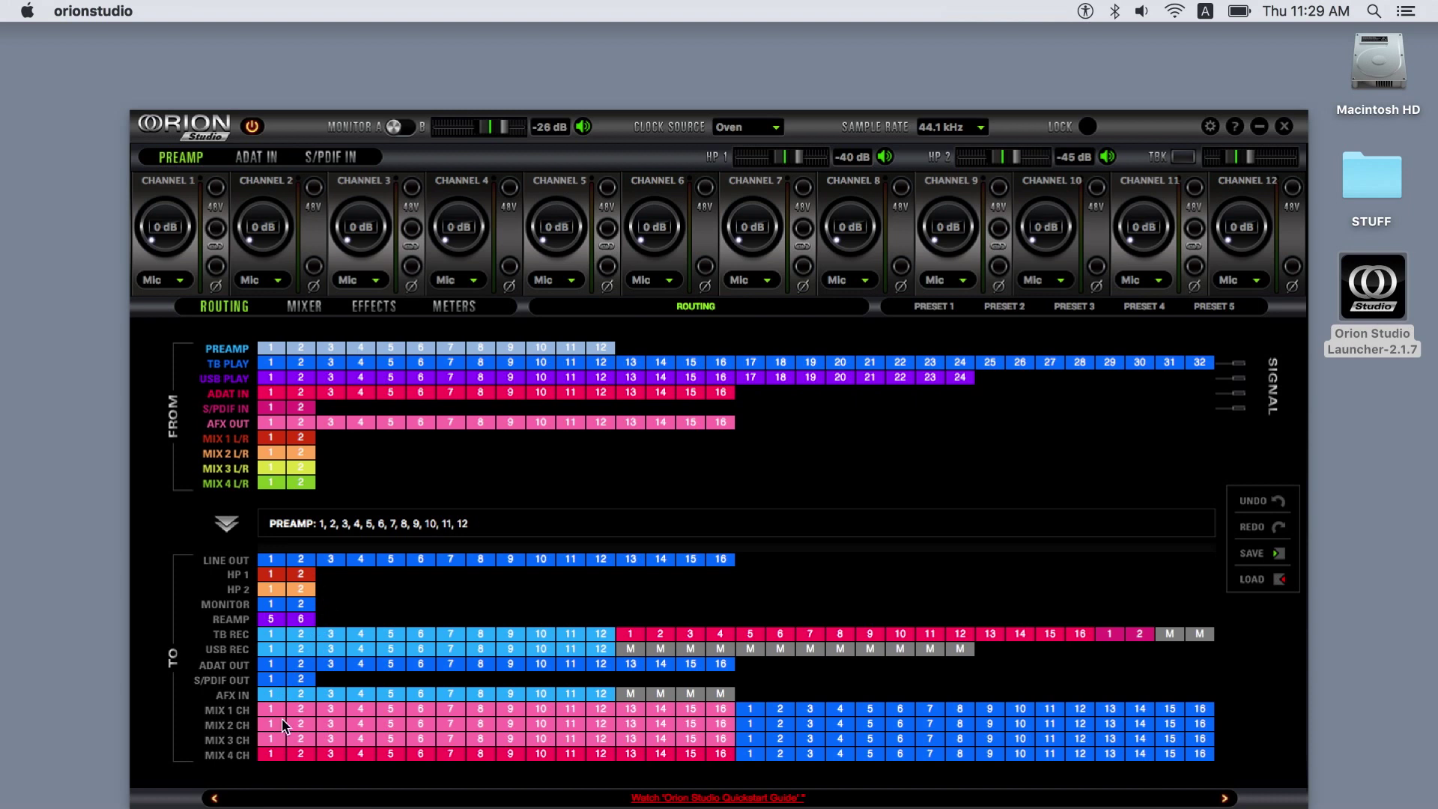
left_click(306, 307)
left_click(239, 310)
Select TB PLAY 1 and inspect the LINE OUT 1 destination options without changing them.
left_click(269, 364)
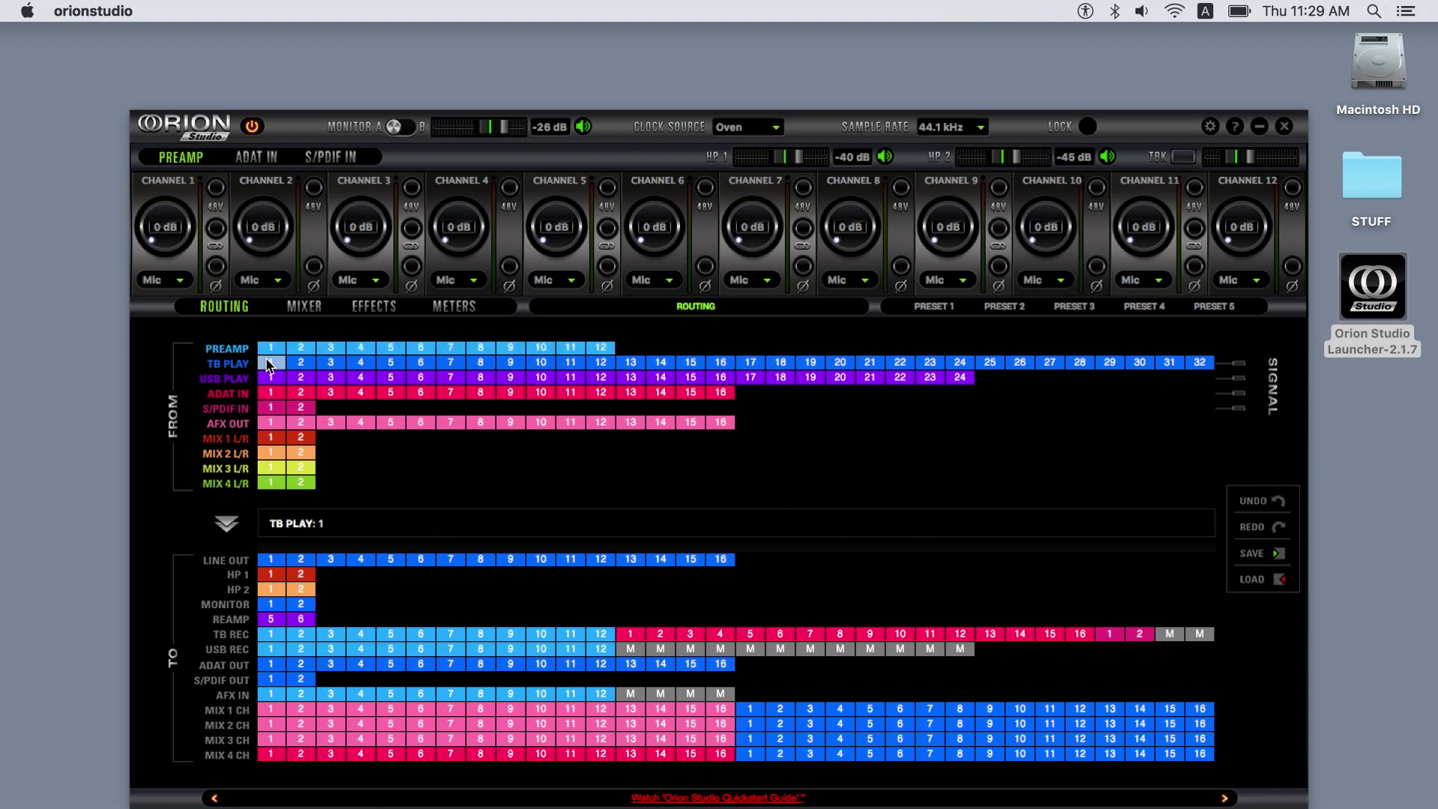
left_click_drag(283, 371, 273, 369)
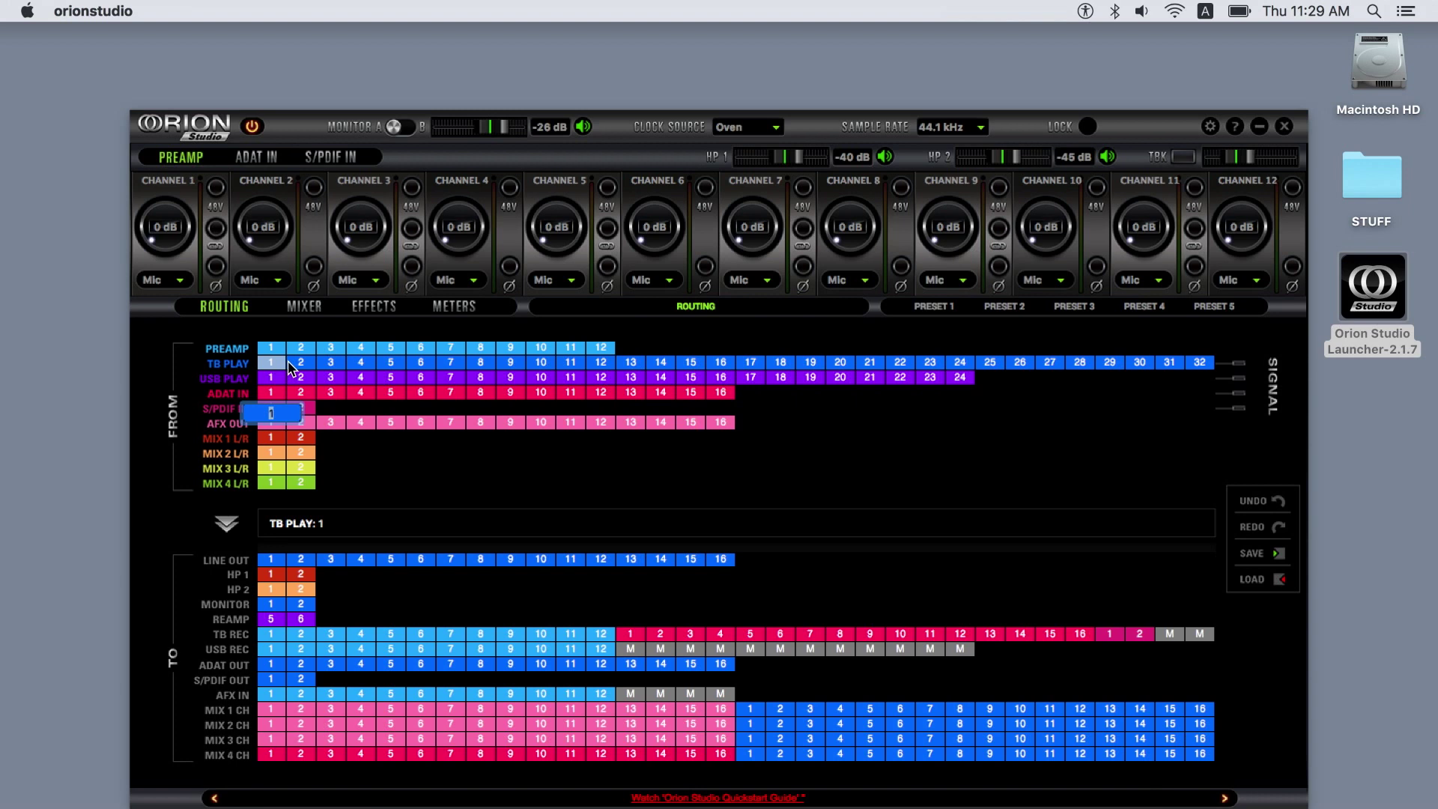
left_click(298, 364)
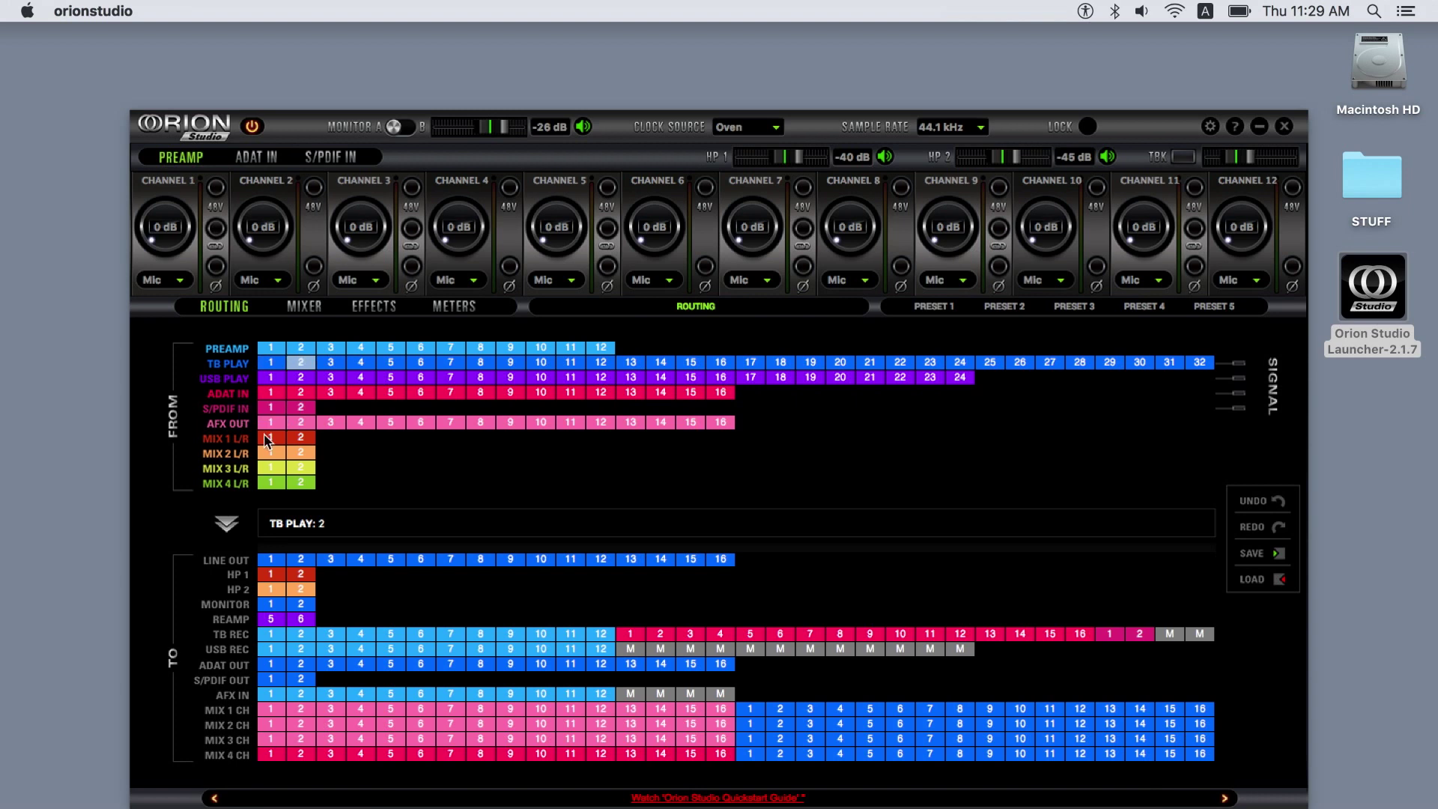
right_click(271, 566)
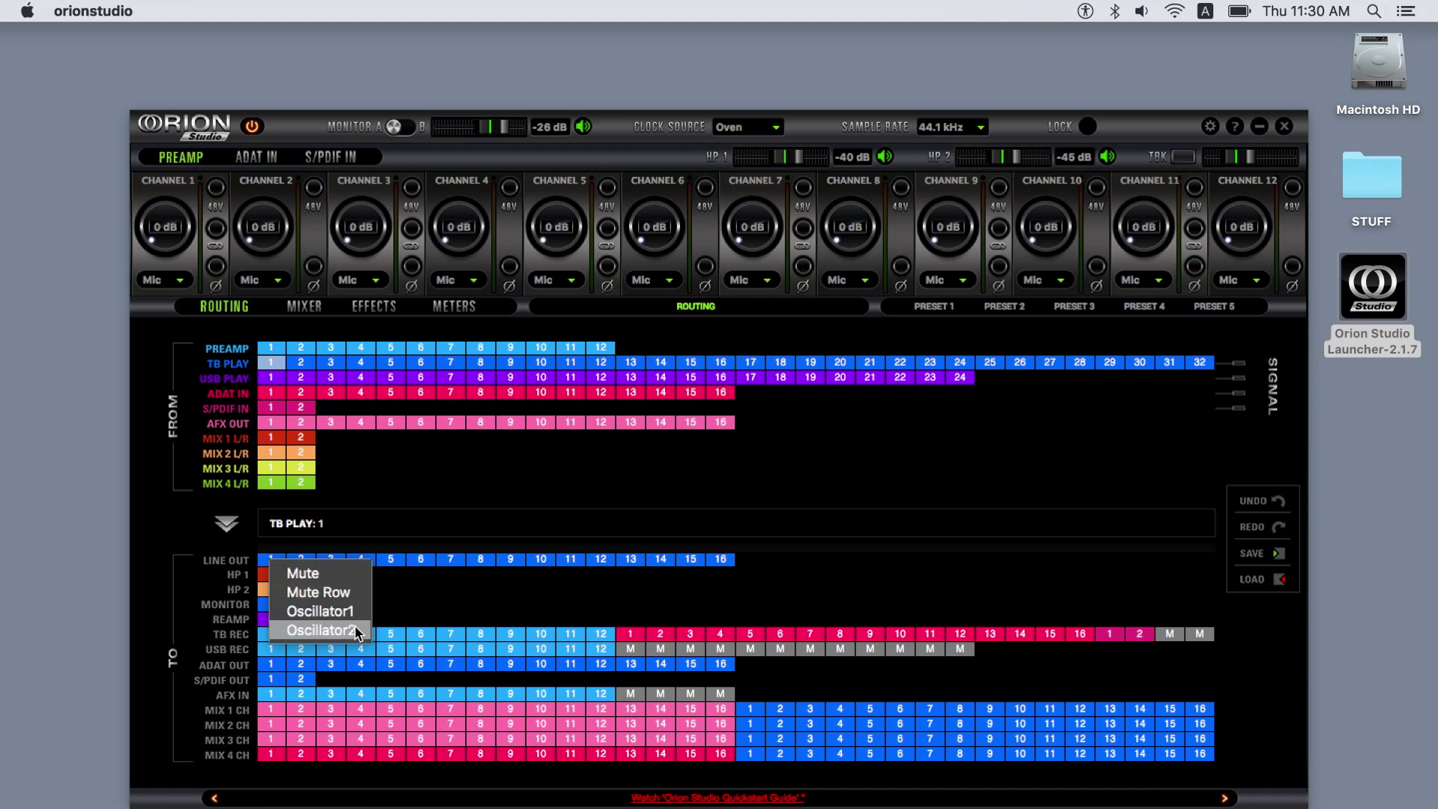
left_click(387, 597)
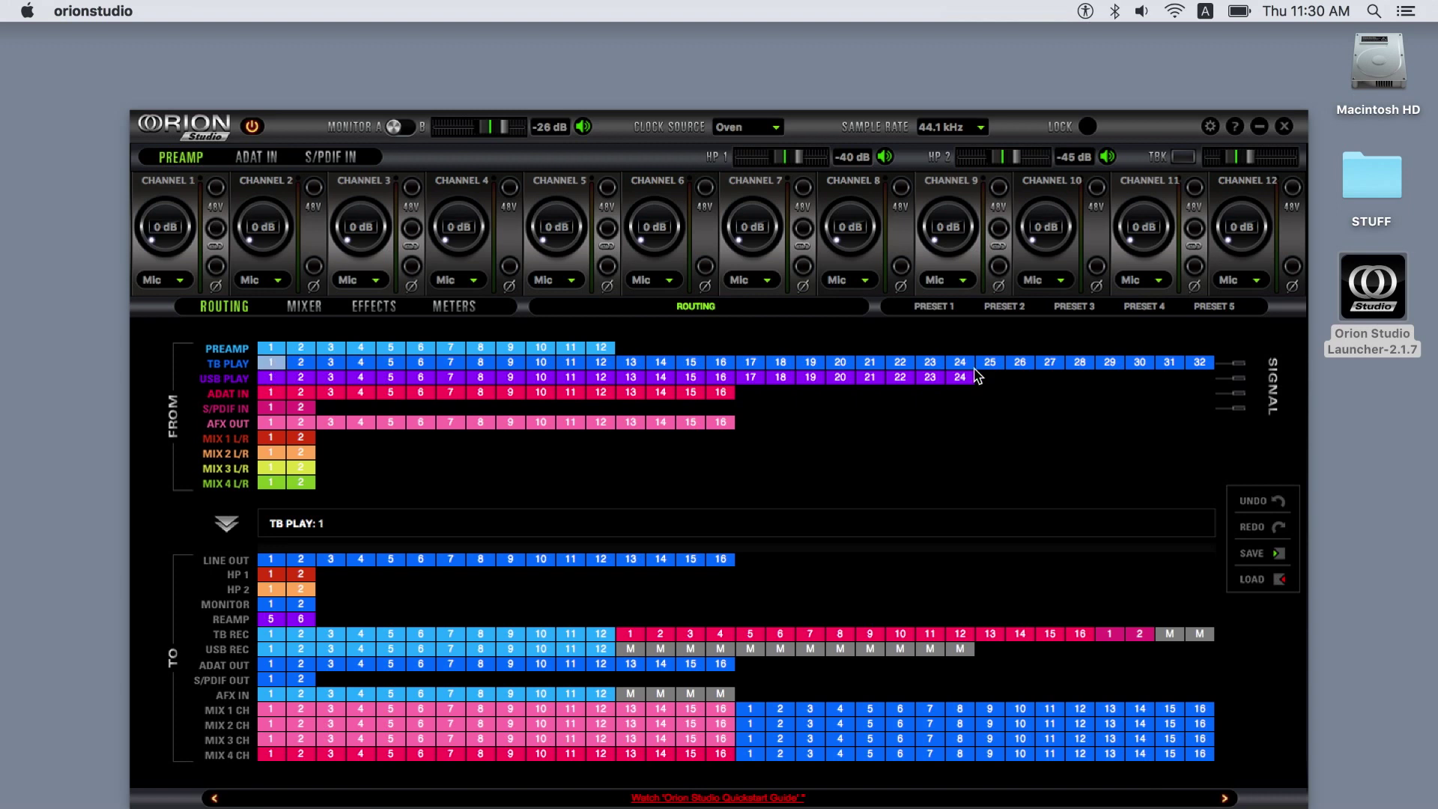
Route TB PLAY 1–32 into the MIX 1 CH row and USB PLAY 1–24 into MIX 2 CH.
left_click(1201, 363, "shift")
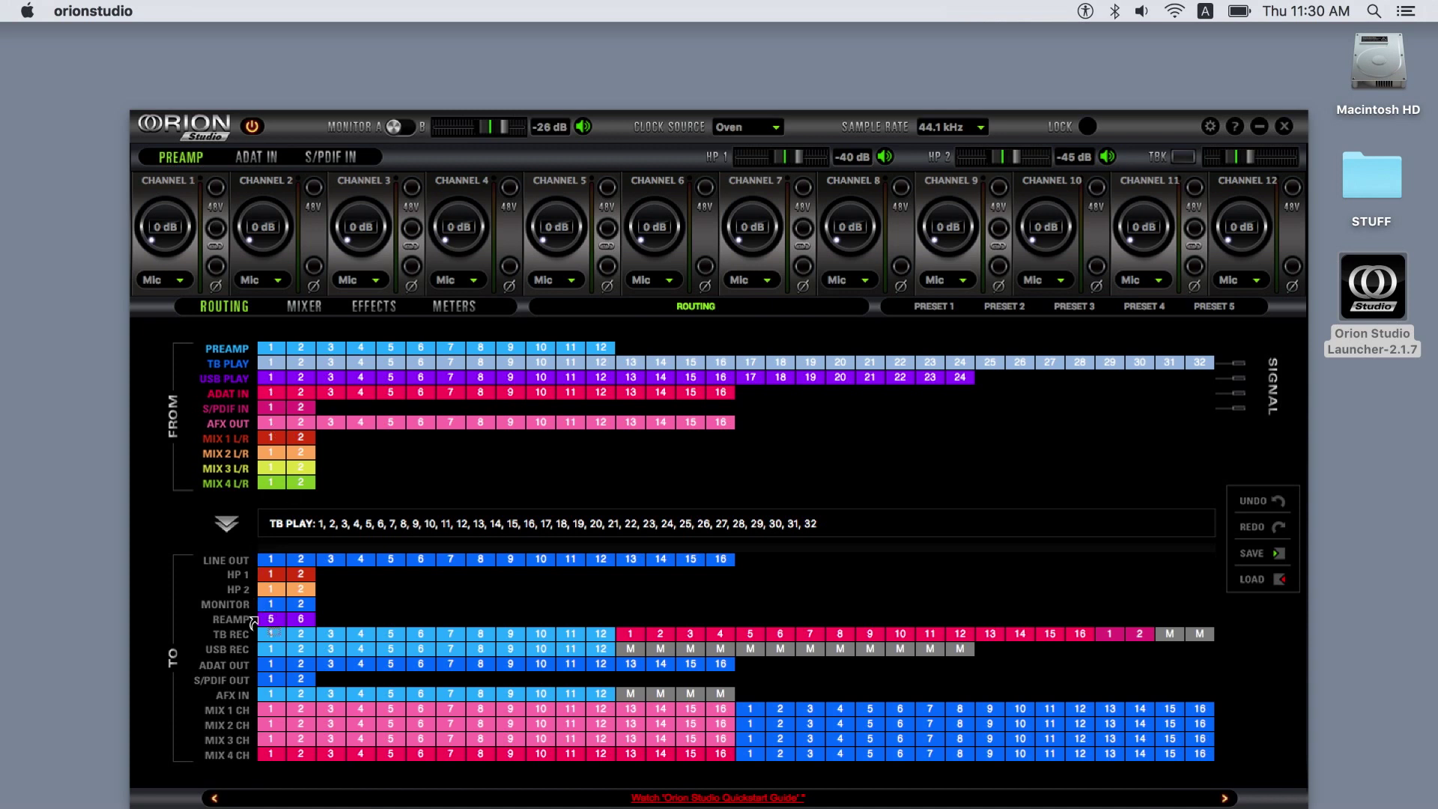
left_click(271, 710)
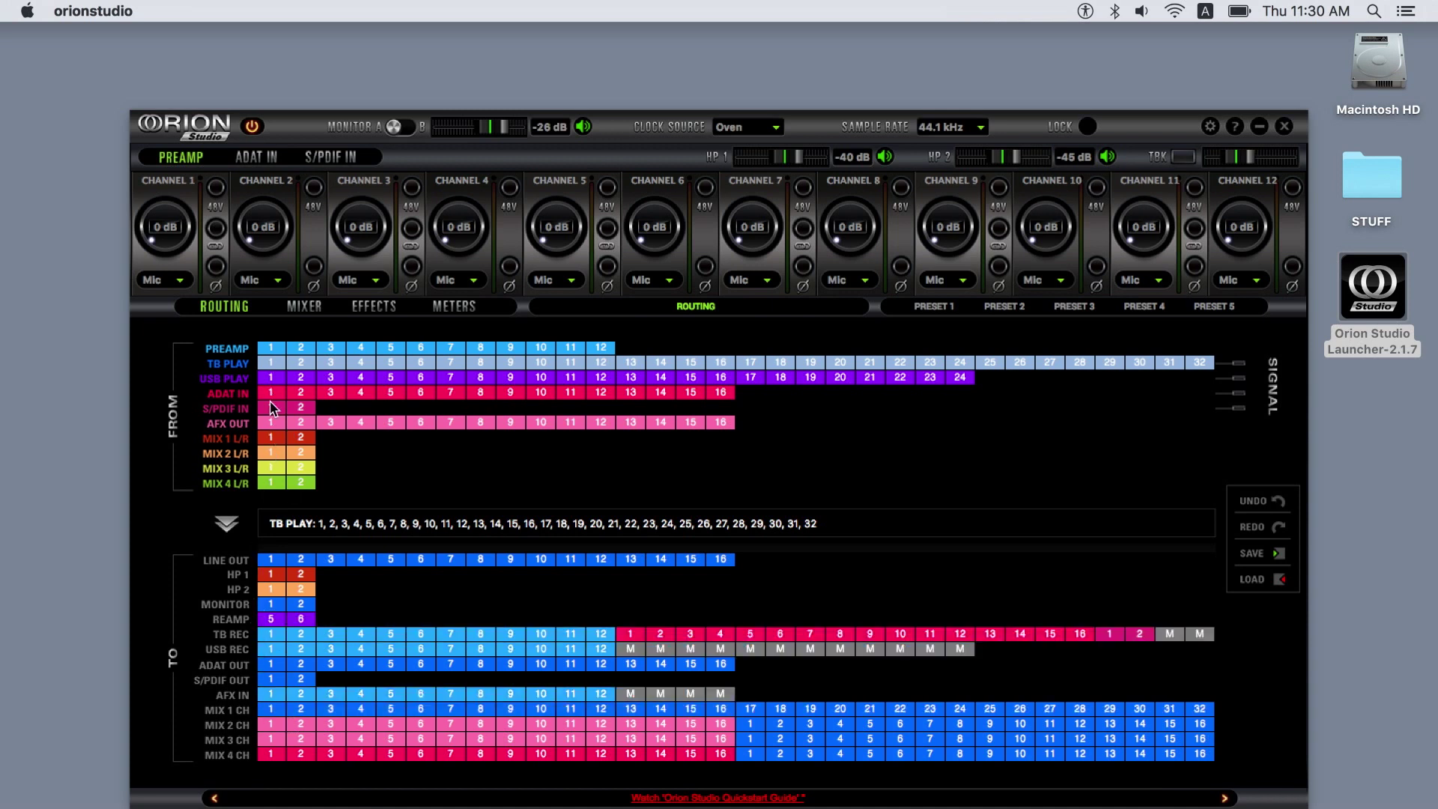
left_click(271, 377)
left_click(960, 378, "shift")
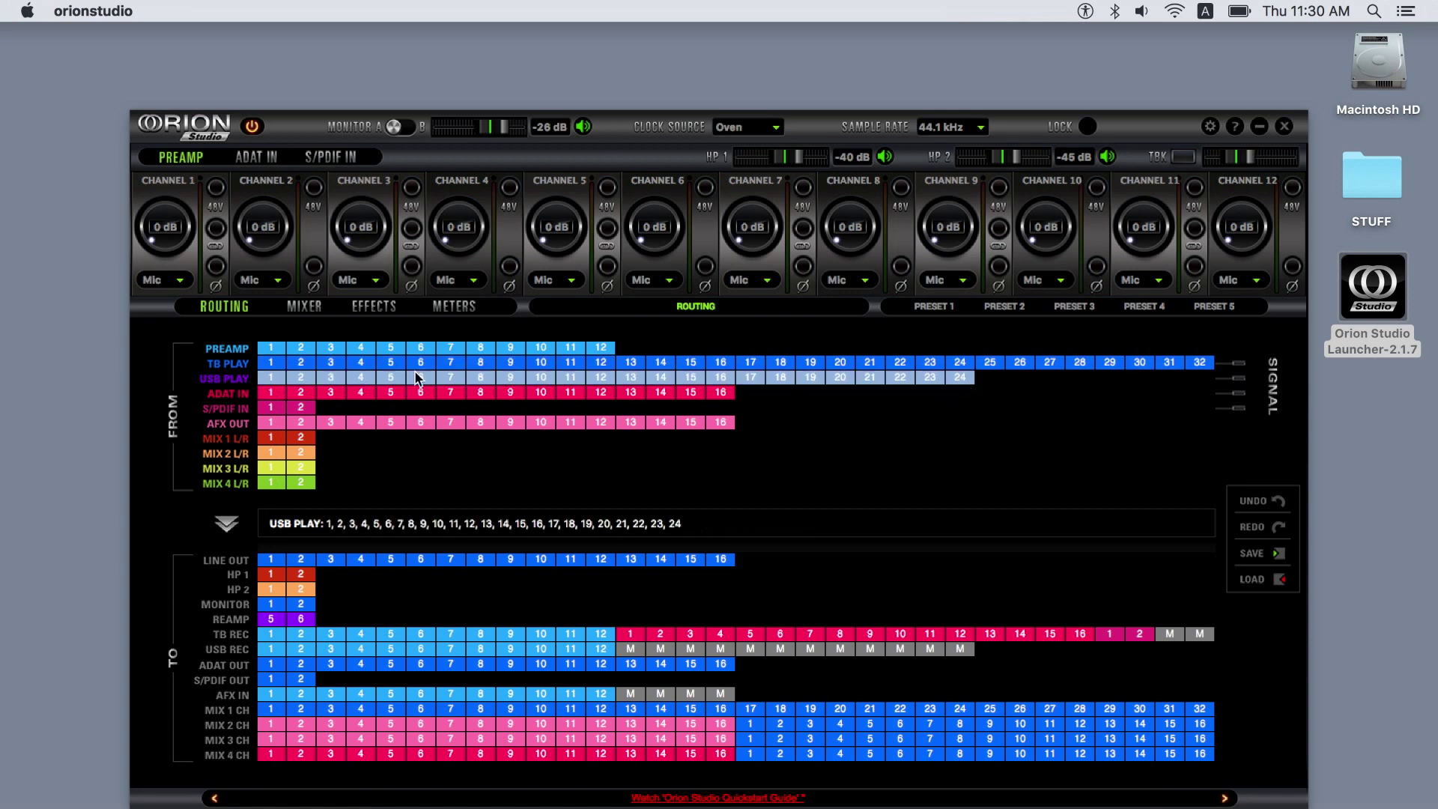
left_click(270, 726)
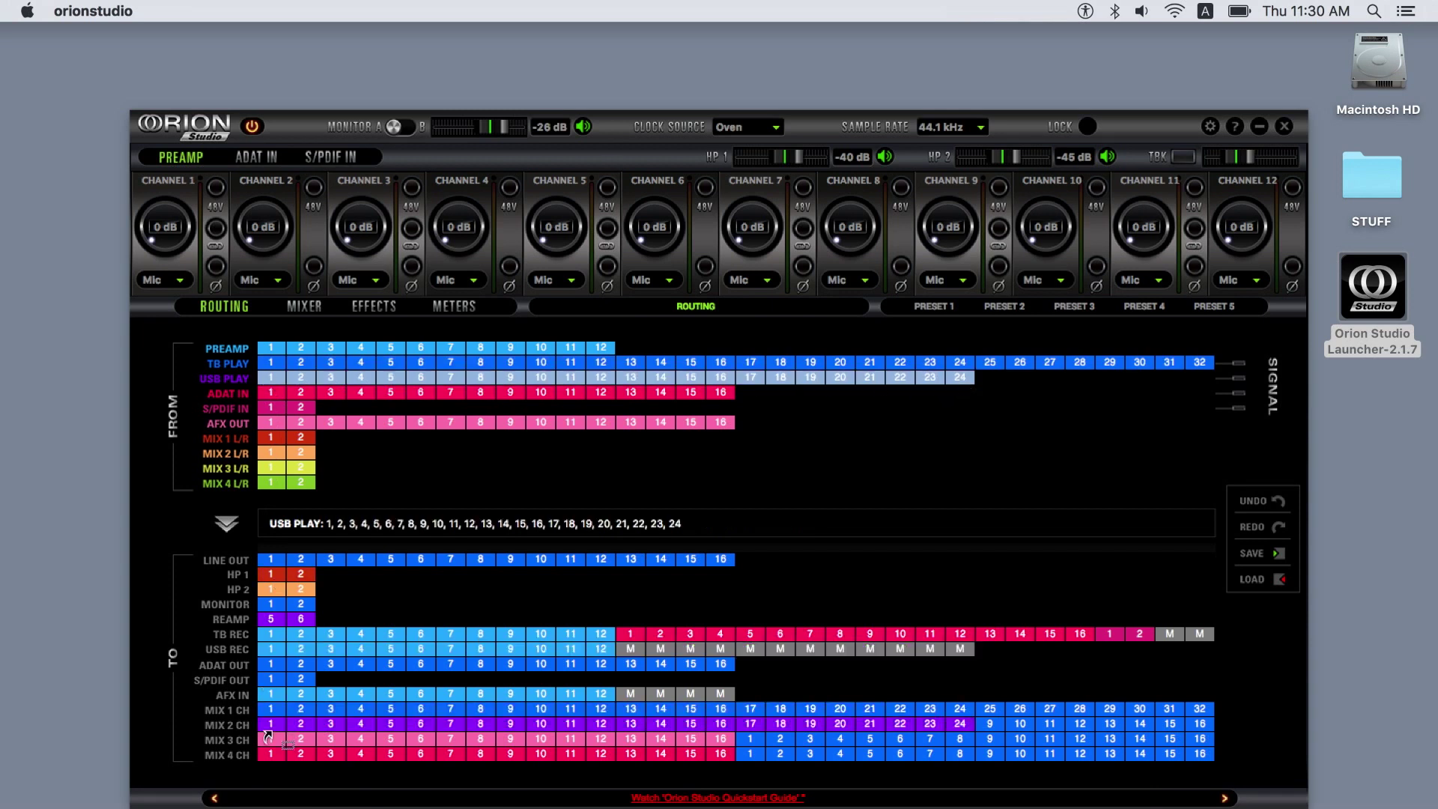
Route ADAT IN 1–16 into the MIX 3 CH row.
left_click(271, 393)
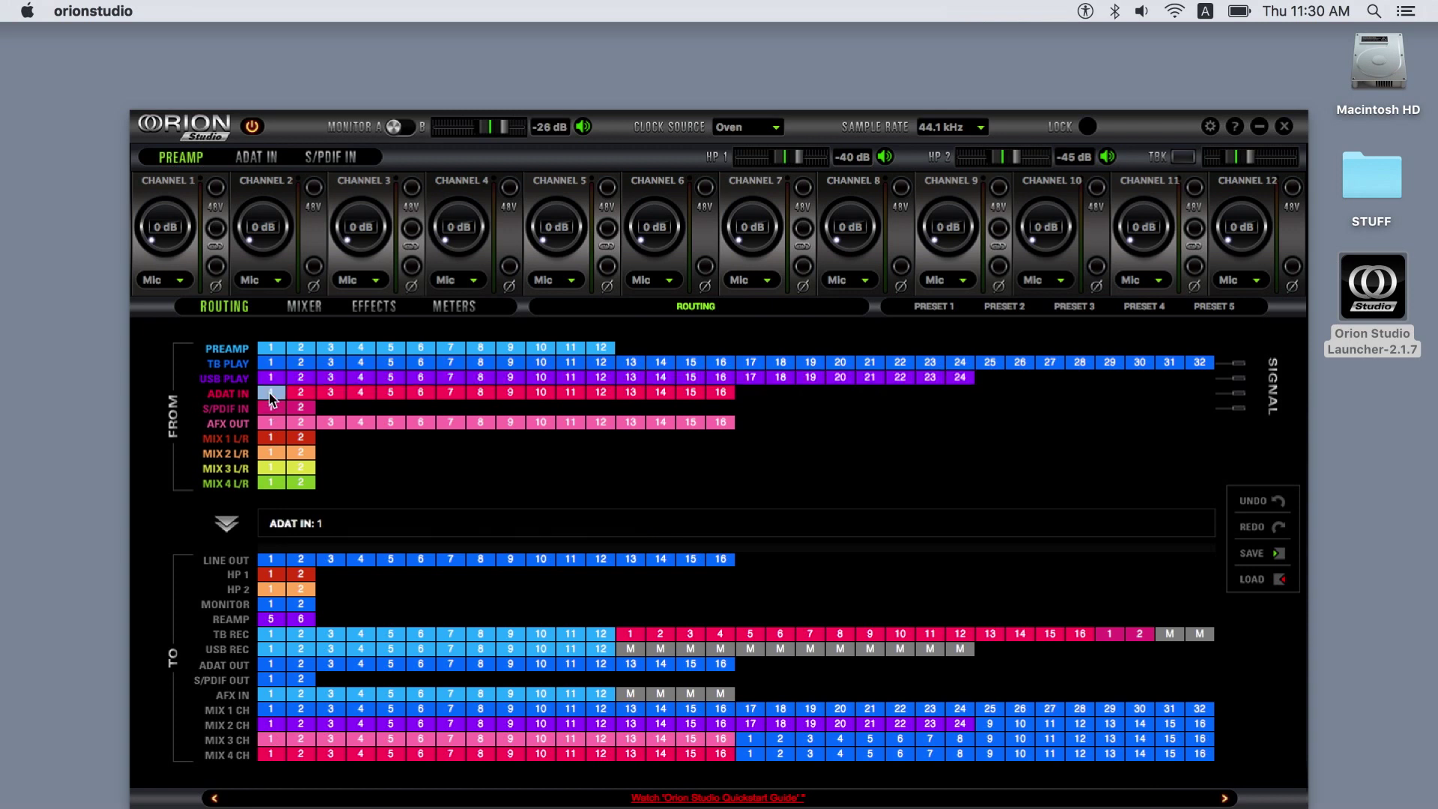
left_click(726, 393, "shift")
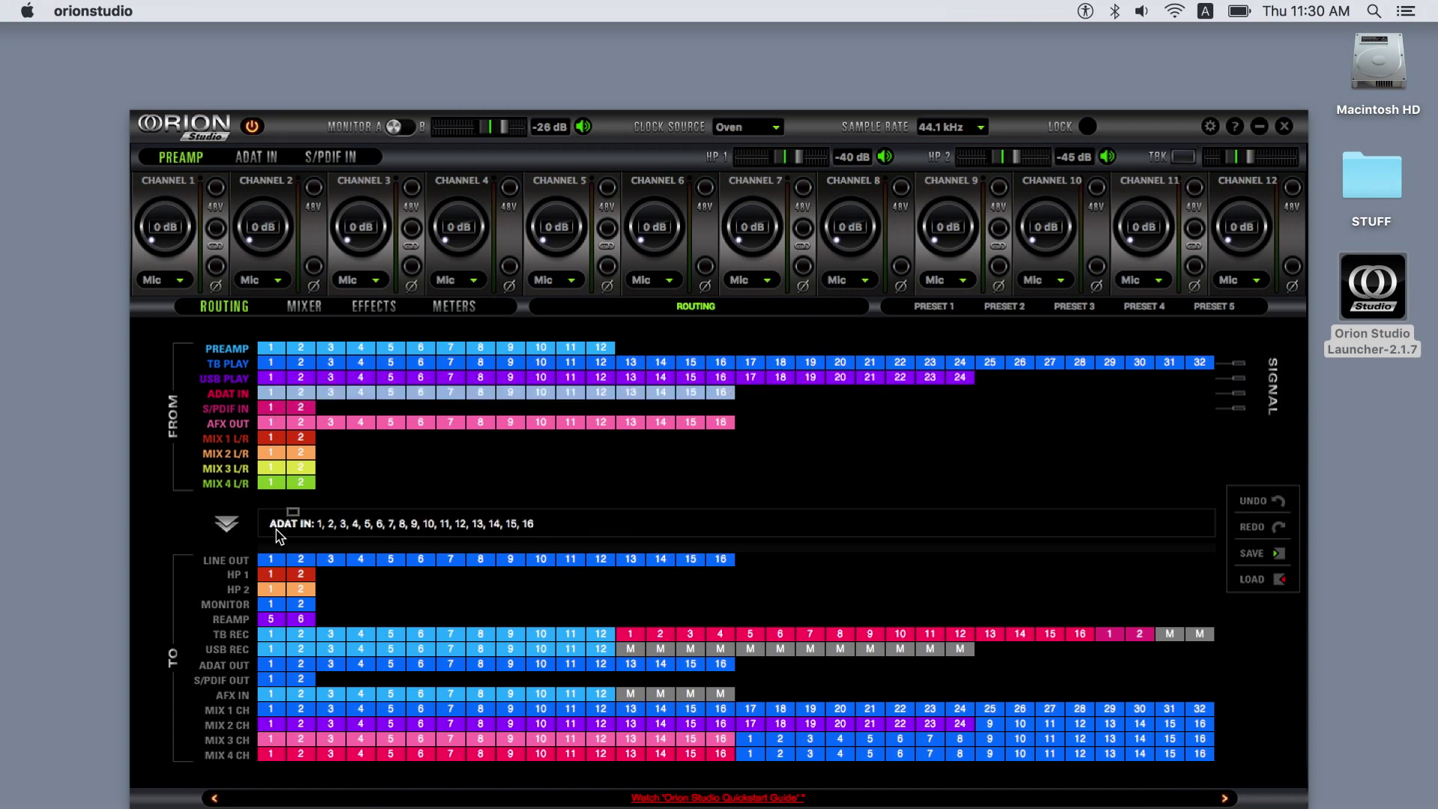
left_click(294, 740)
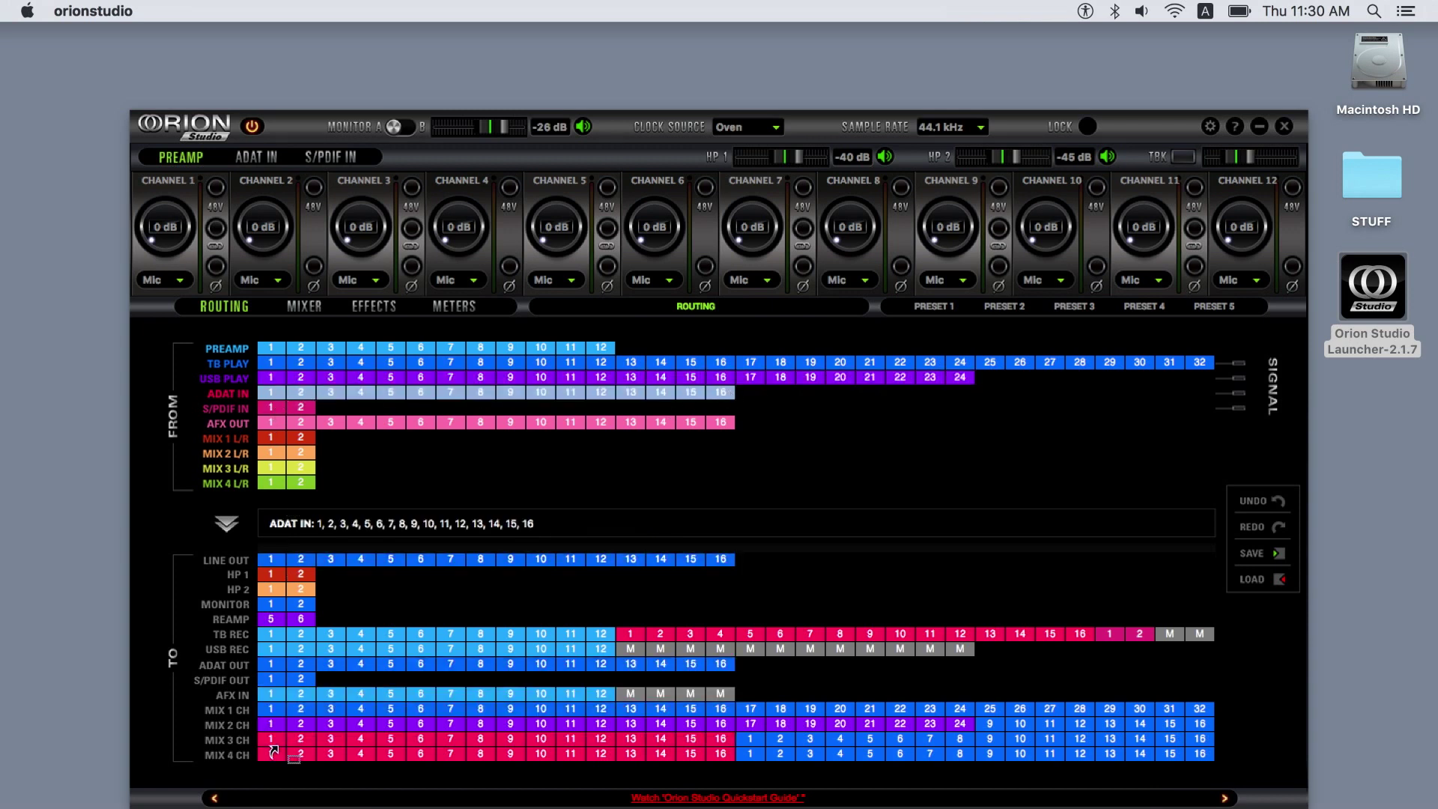
Switch to the Mixer view and look through mixers 2–4 before returning to mixer 1.
left_click(304, 308)
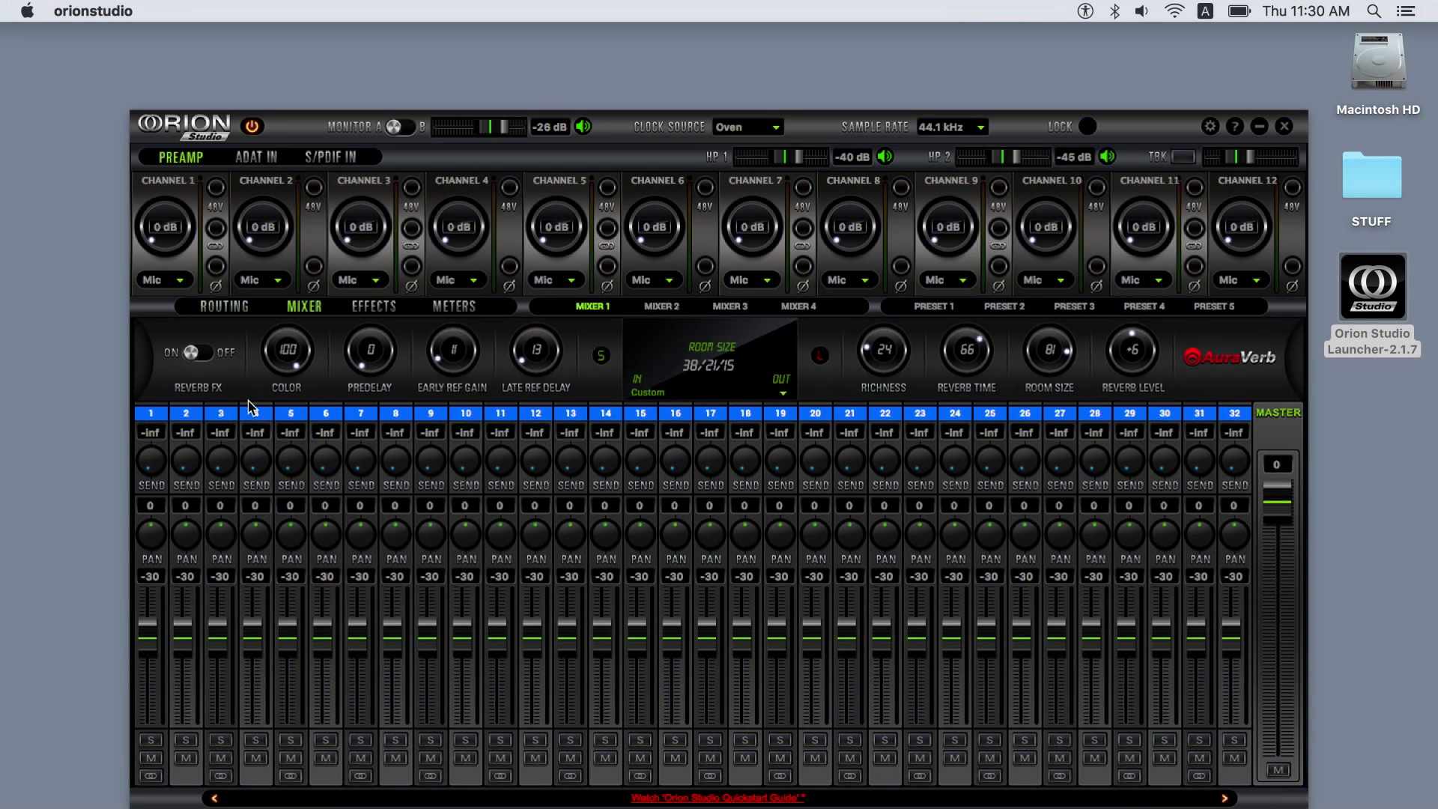
left_click(655, 308)
left_click(738, 308)
left_click(796, 308)
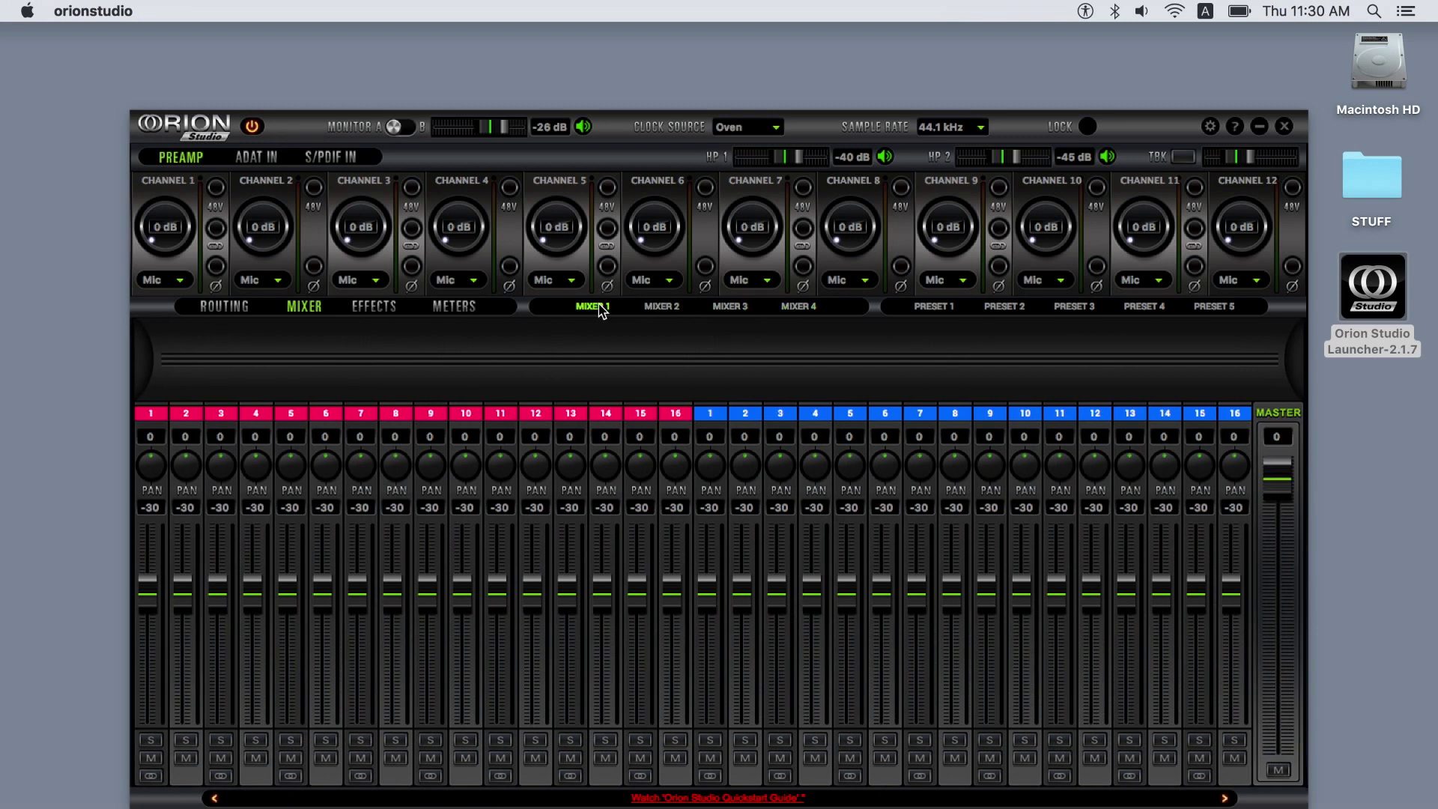
left_click(593, 308)
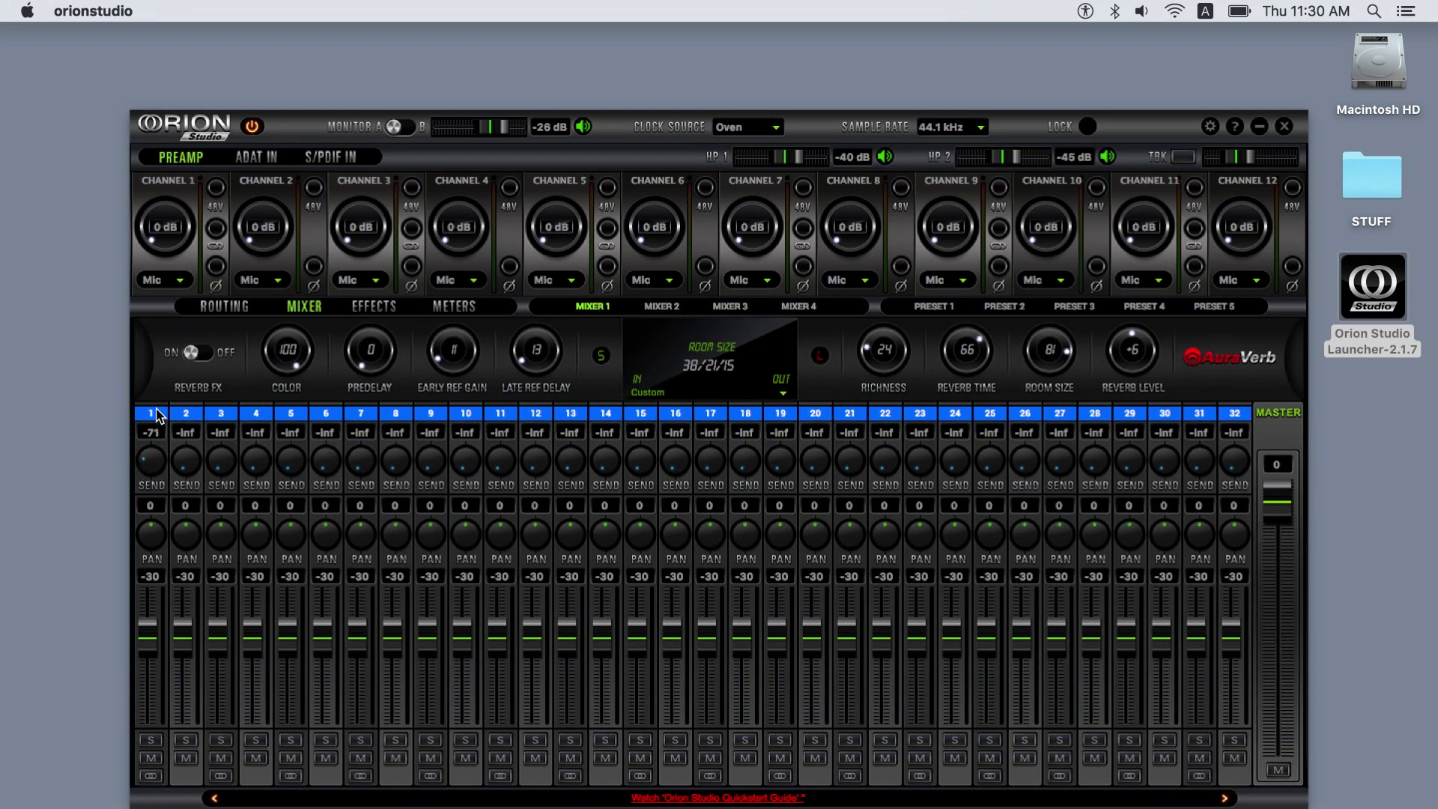
Pan channel 1 right, lower its level, test solo and mute, and link channel 2 to it.
left_click_drag(152, 534, 155, 504)
left_click_drag(148, 642, 154, 657)
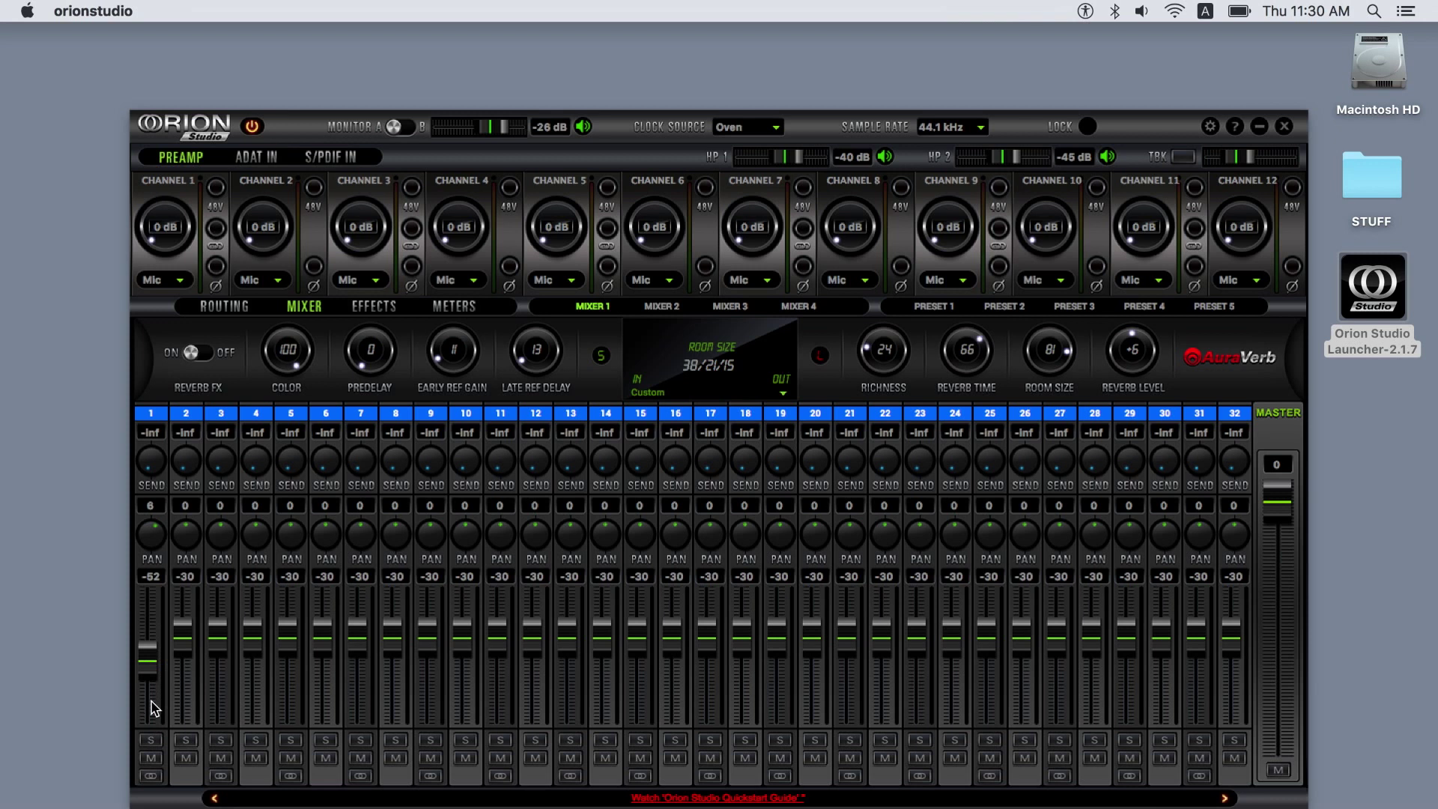
left_click(152, 740)
left_click(152, 741)
left_click(151, 759)
left_click(151, 758)
left_click(152, 776)
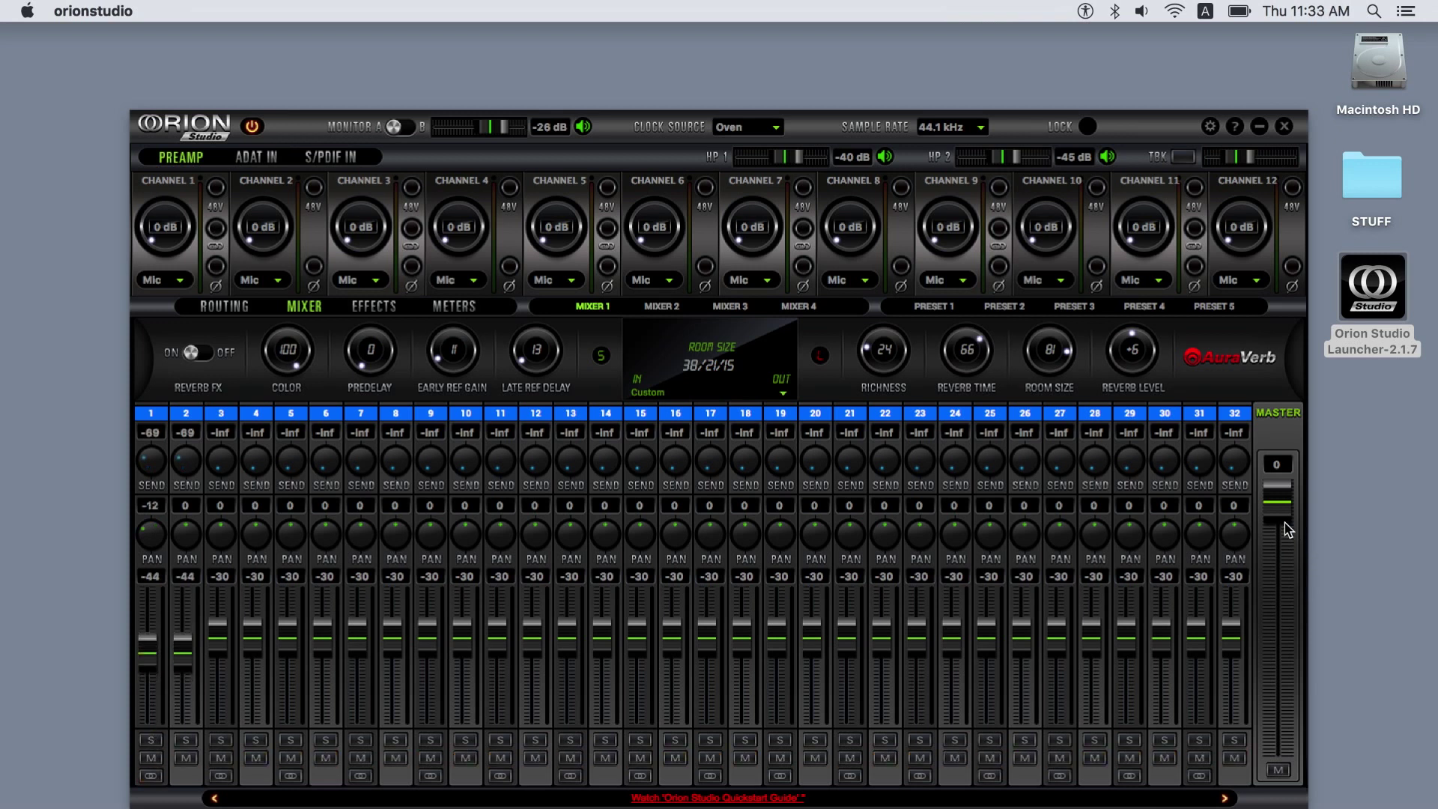
Lower the master level to -24, leaving the master unmuted.
left_click_drag(1284, 531, 1284, 591)
left_click(1275, 774)
left_click(1276, 774)
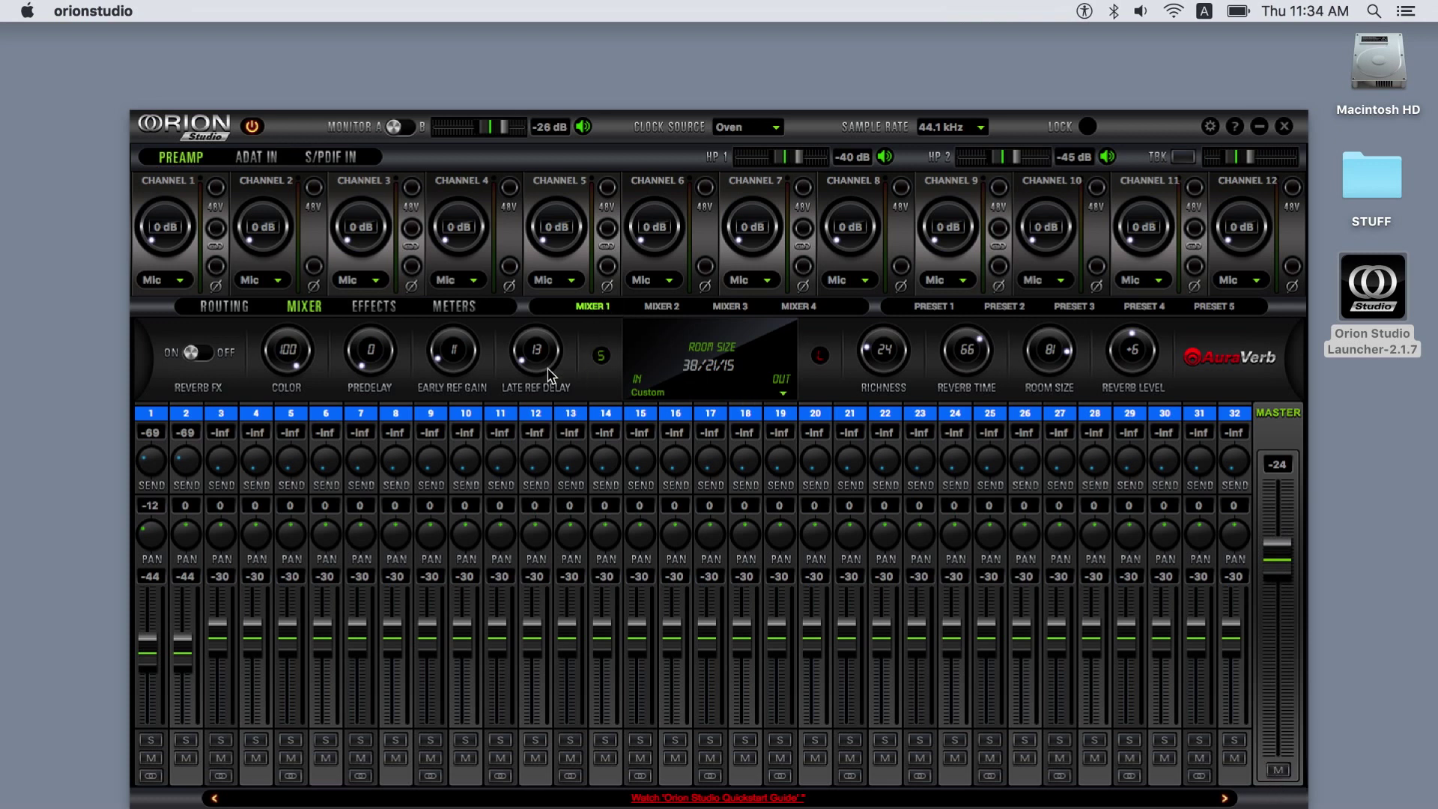
Keep the AuraVerb reverb on and load its BV Film Score 2 preset.
left_click(206, 354)
left_click(206, 354)
left_click(783, 395)
left_click(695, 510)
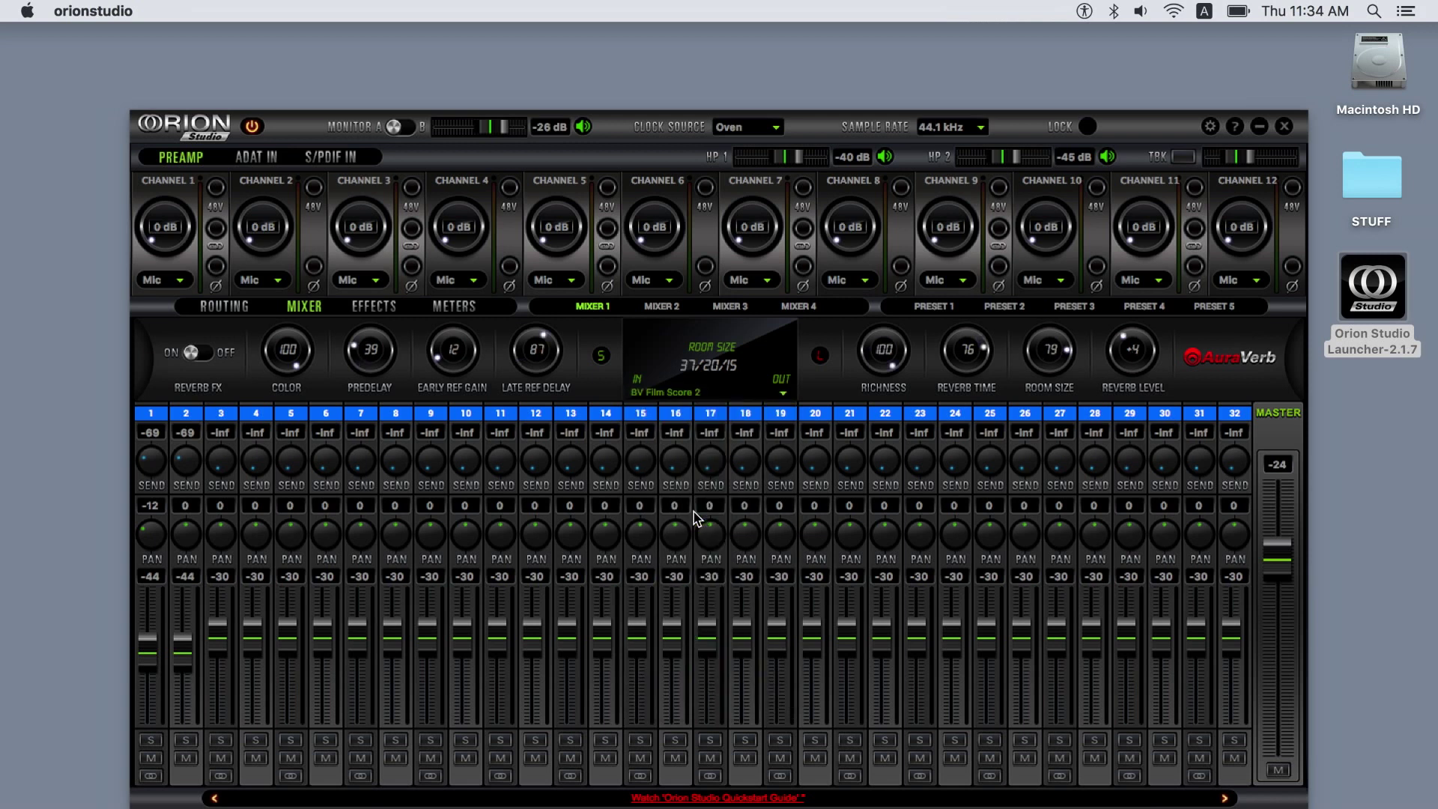
On the Effects page, boost Preamp 1's EQ to 3.0 at 200 Hz and 2.0 at 1000 Hz.
left_click(375, 307)
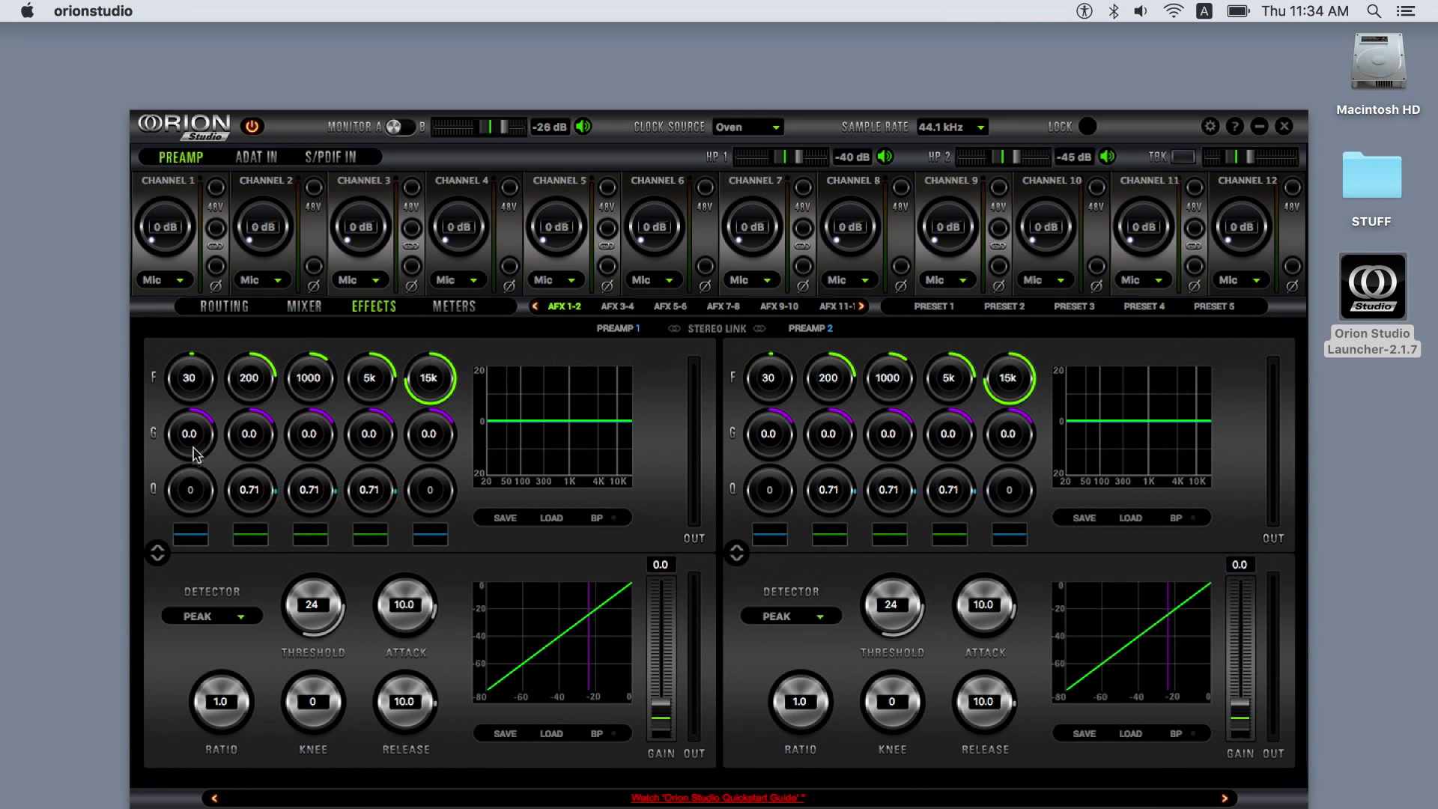
scroll(254, 439, "up", 3)
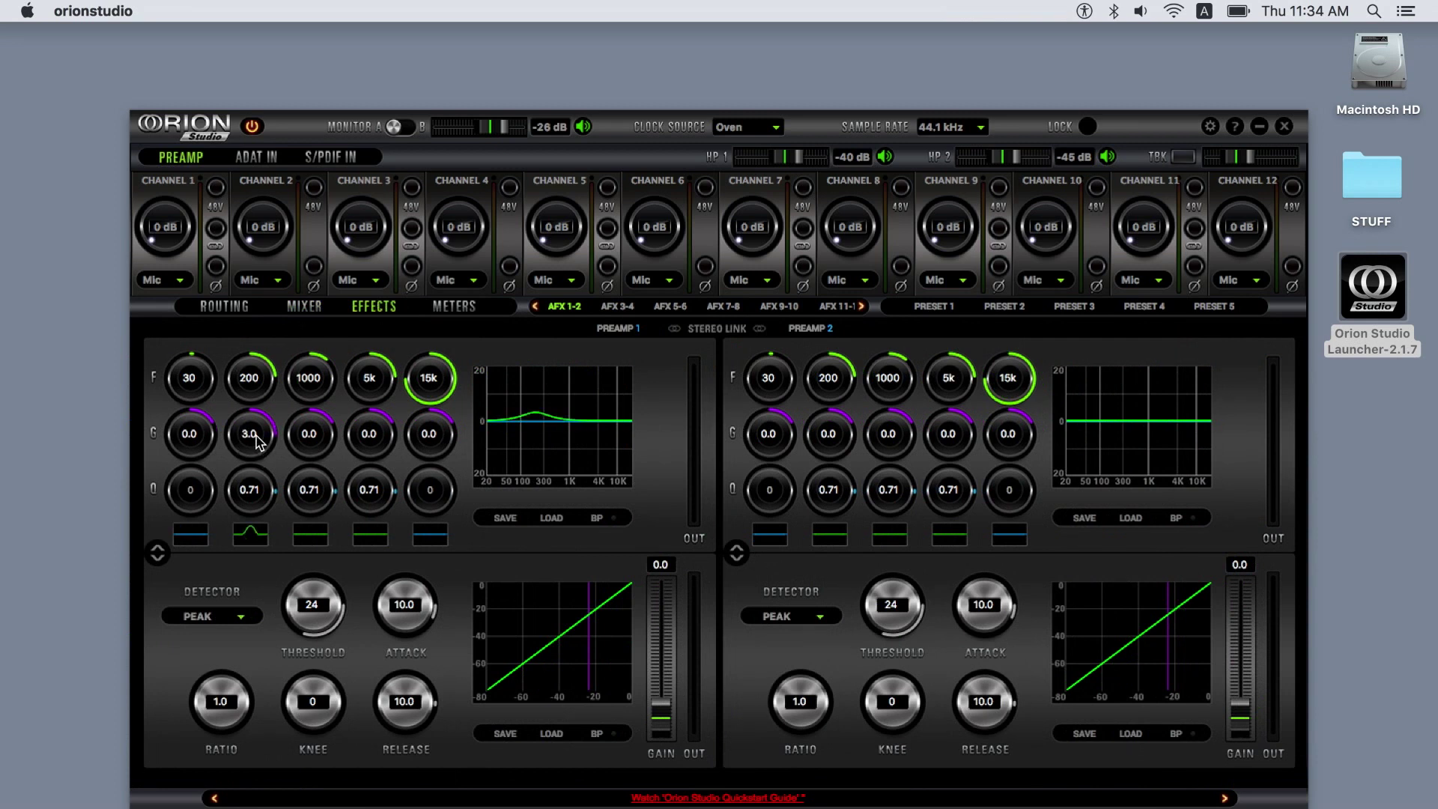
scroll(320, 446, "up", 2)
Try the EQ/compressor order swaps for both preamps and toggle Stereo Link on and off.
left_click(158, 554)
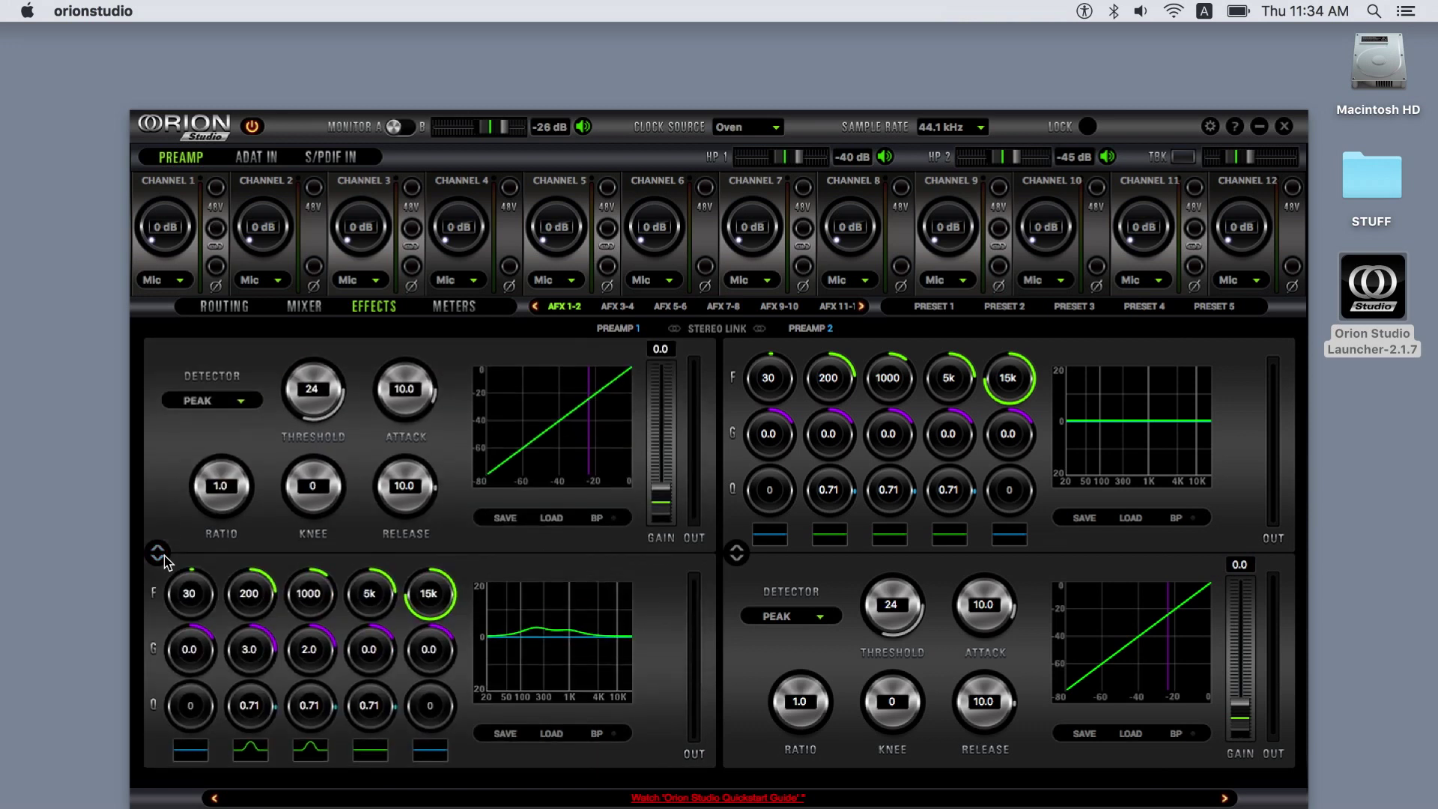
left_click(159, 555)
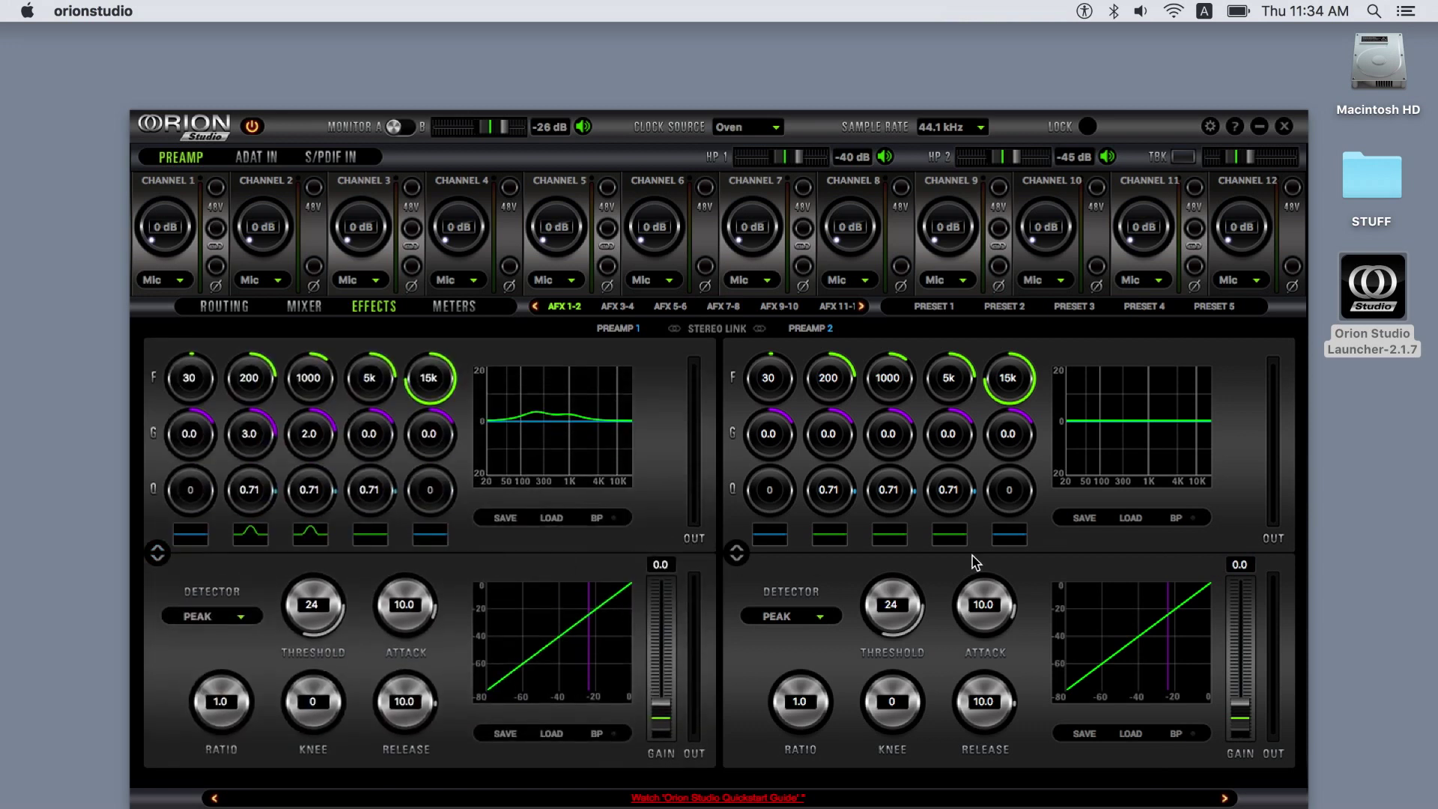
left_click(737, 554)
left_click(727, 330)
left_click(727, 330)
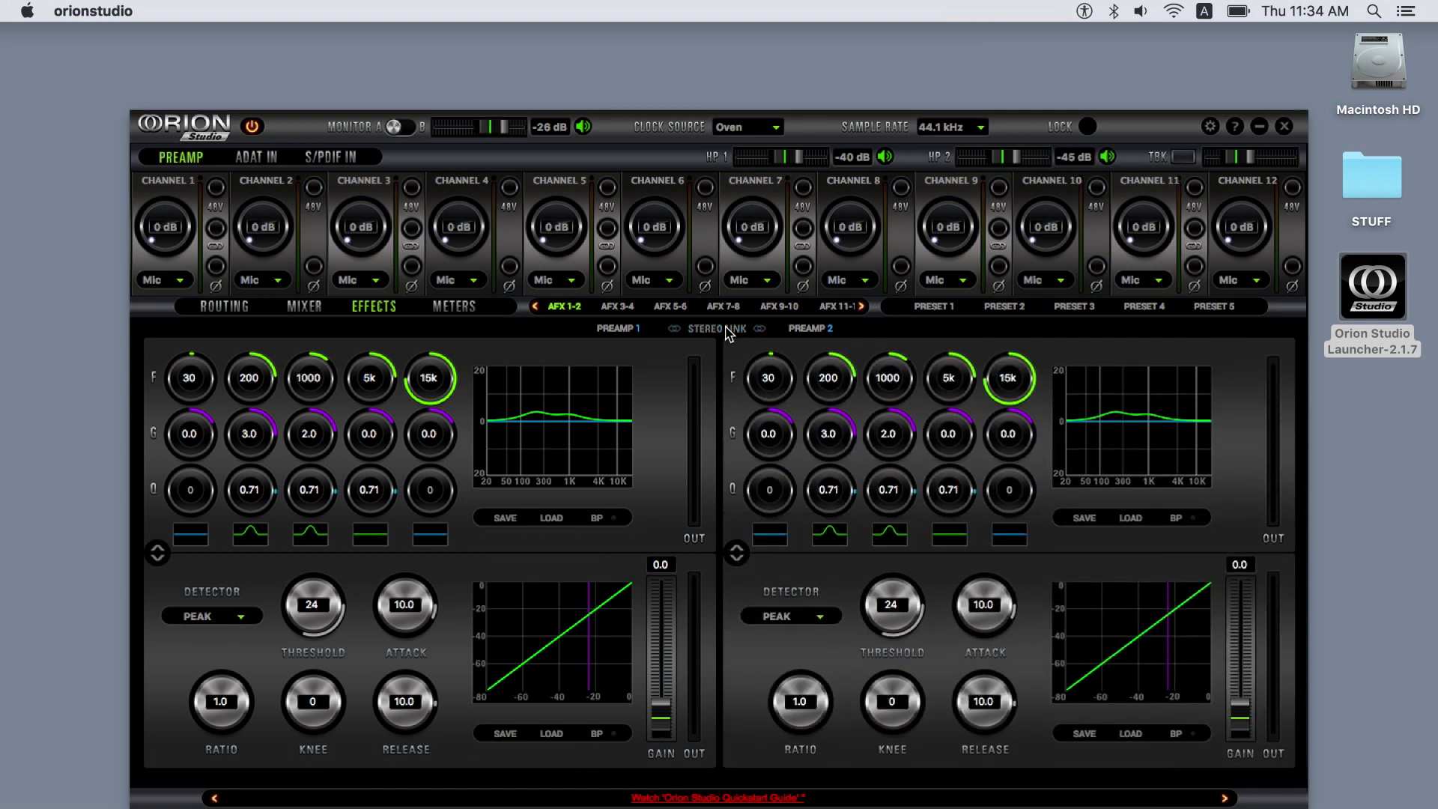
On the Meters page, choose USB PLAY as the meter source.
left_click(468, 306)
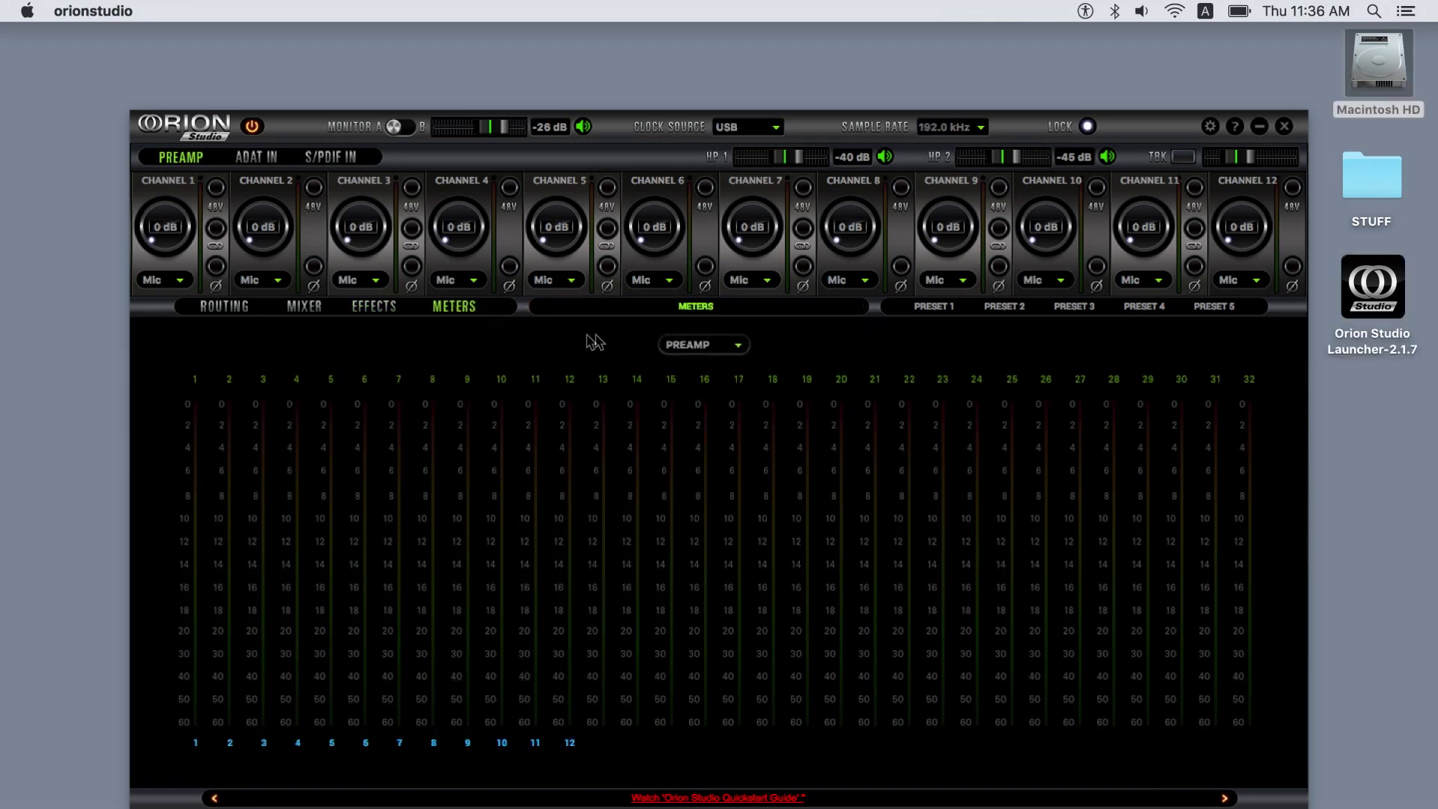
left_click(734, 346)
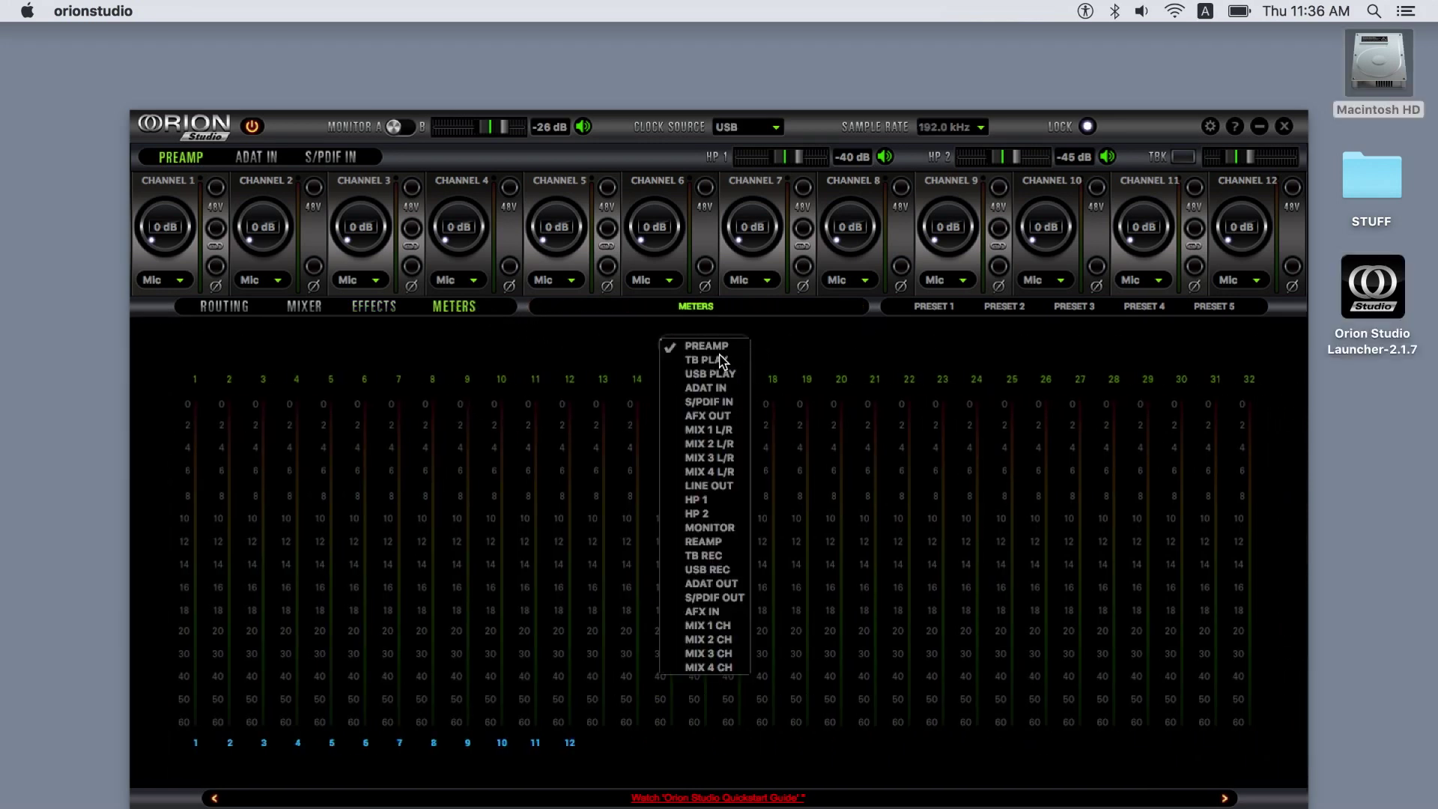
left_click(717, 374)
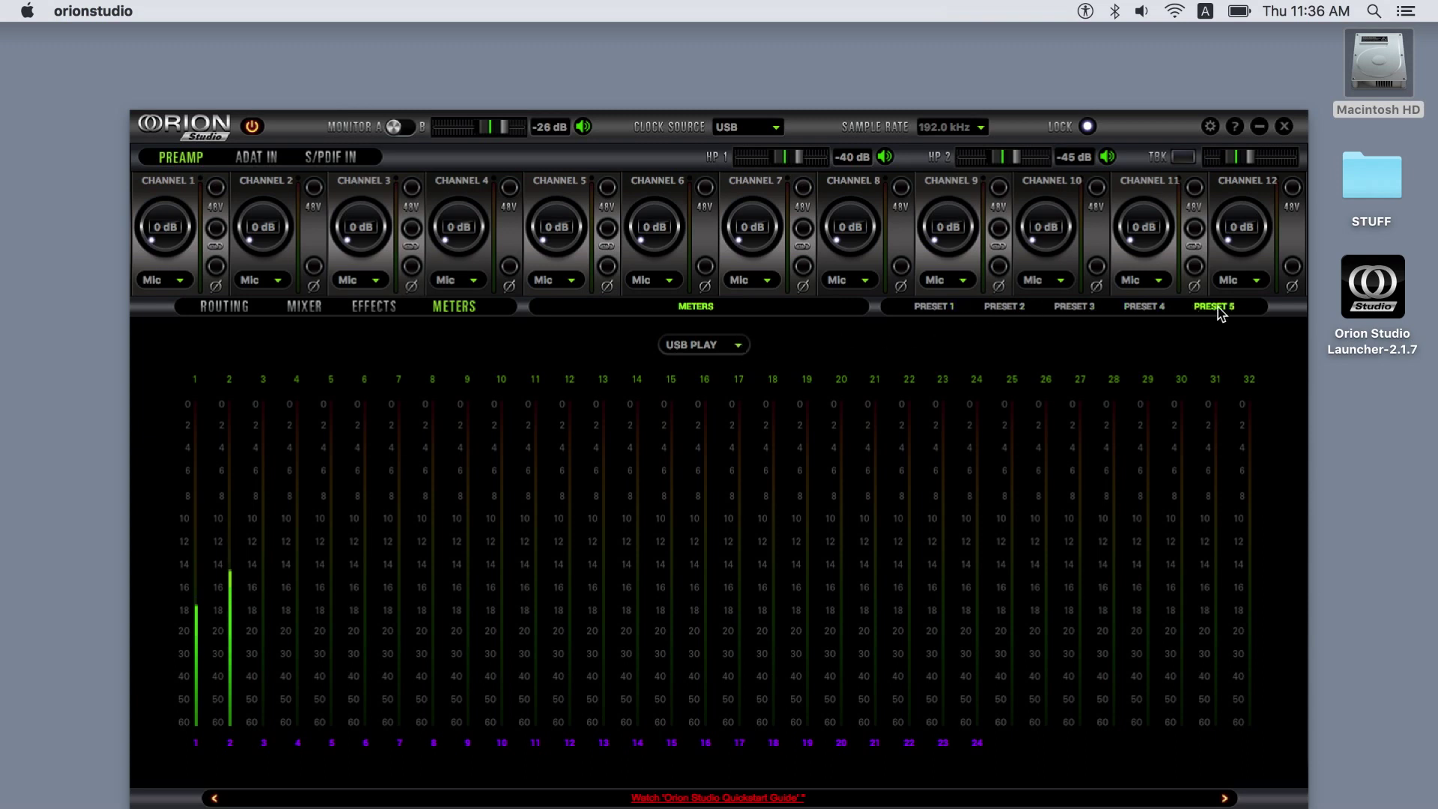
In device settings, keep monitor and line out trims at 20 dBu and oscillator at -18 dBFS.
left_click(1210, 126)
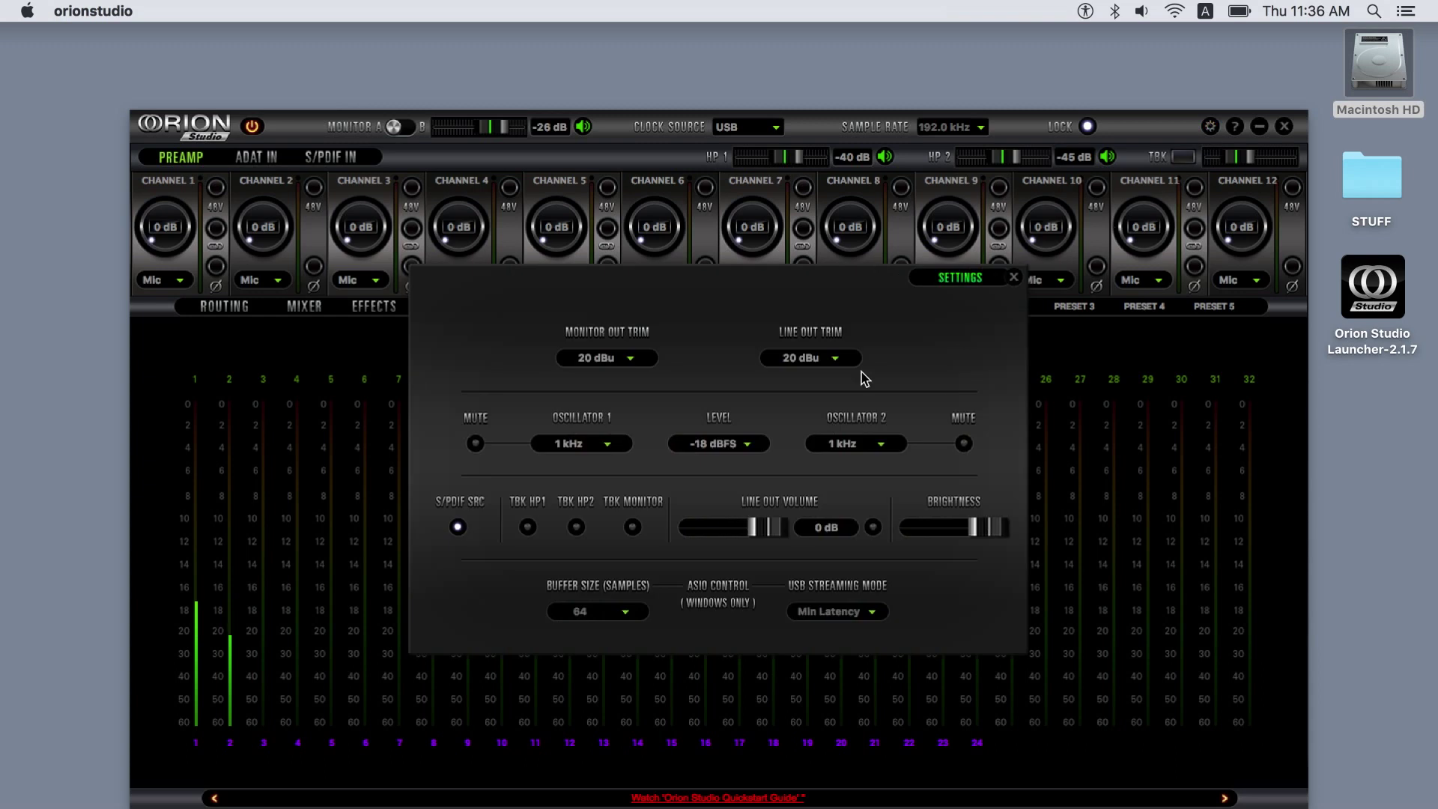
left_click(636, 361)
left_click(684, 366)
left_click(839, 361)
left_click(899, 366)
left_click(737, 445)
left_click(790, 461)
Back on the routing matrix, feed Oscillator1 into the TB REC 1 cell.
left_click(1014, 277)
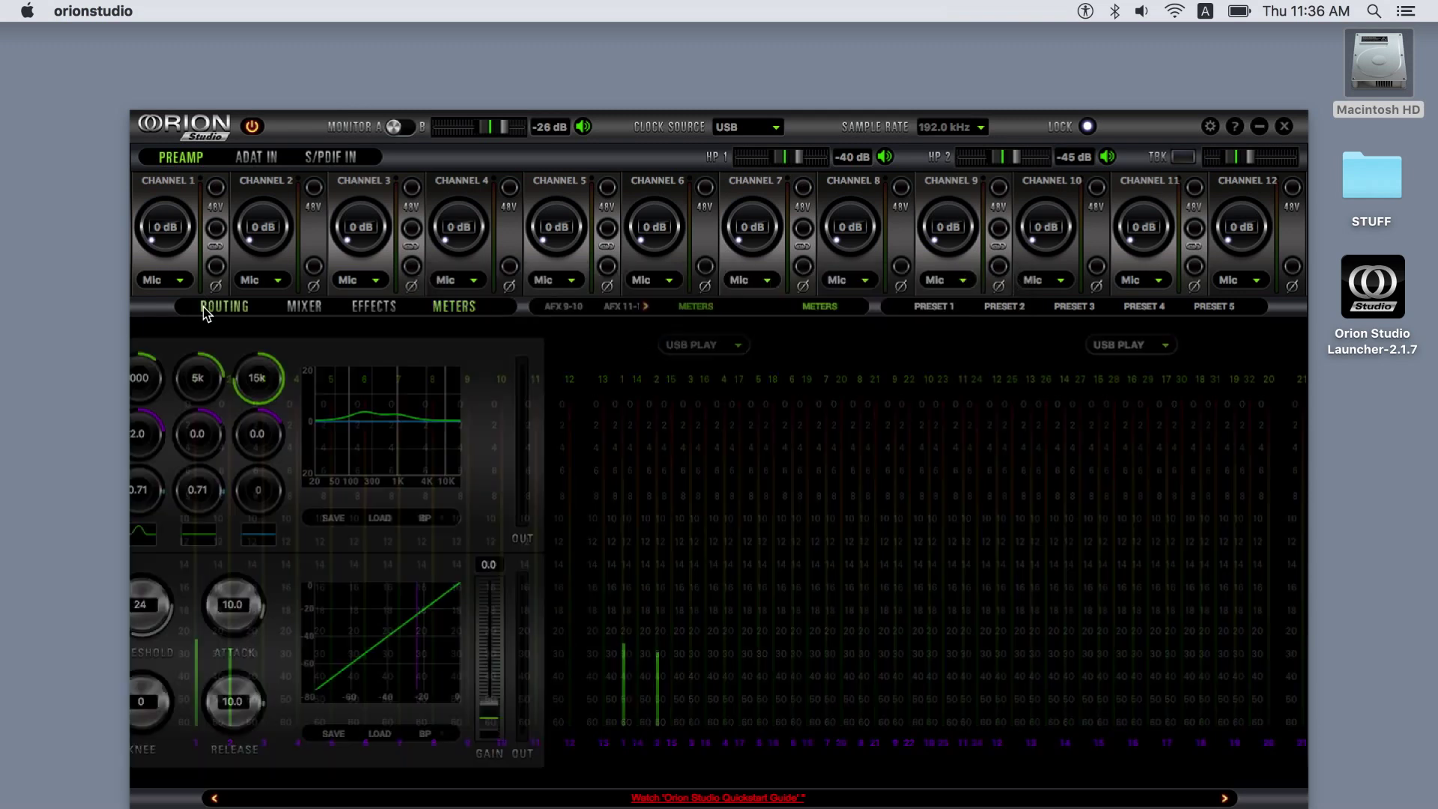
right_click(270, 635)
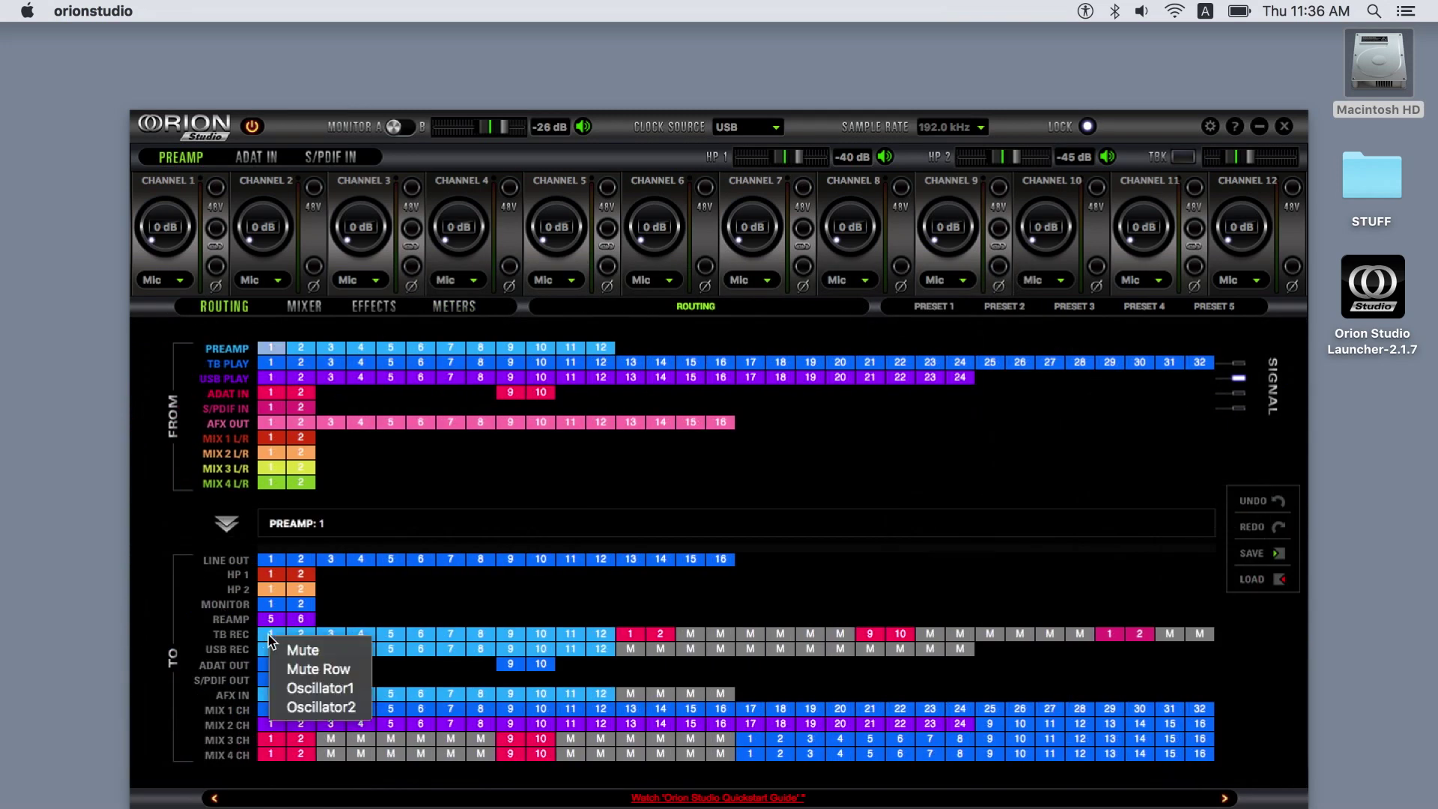
left_click(341, 689)
In settings, toggle S/PDIF sample-rate conversion off and on, and try the talkback destinations.
left_click(1211, 127)
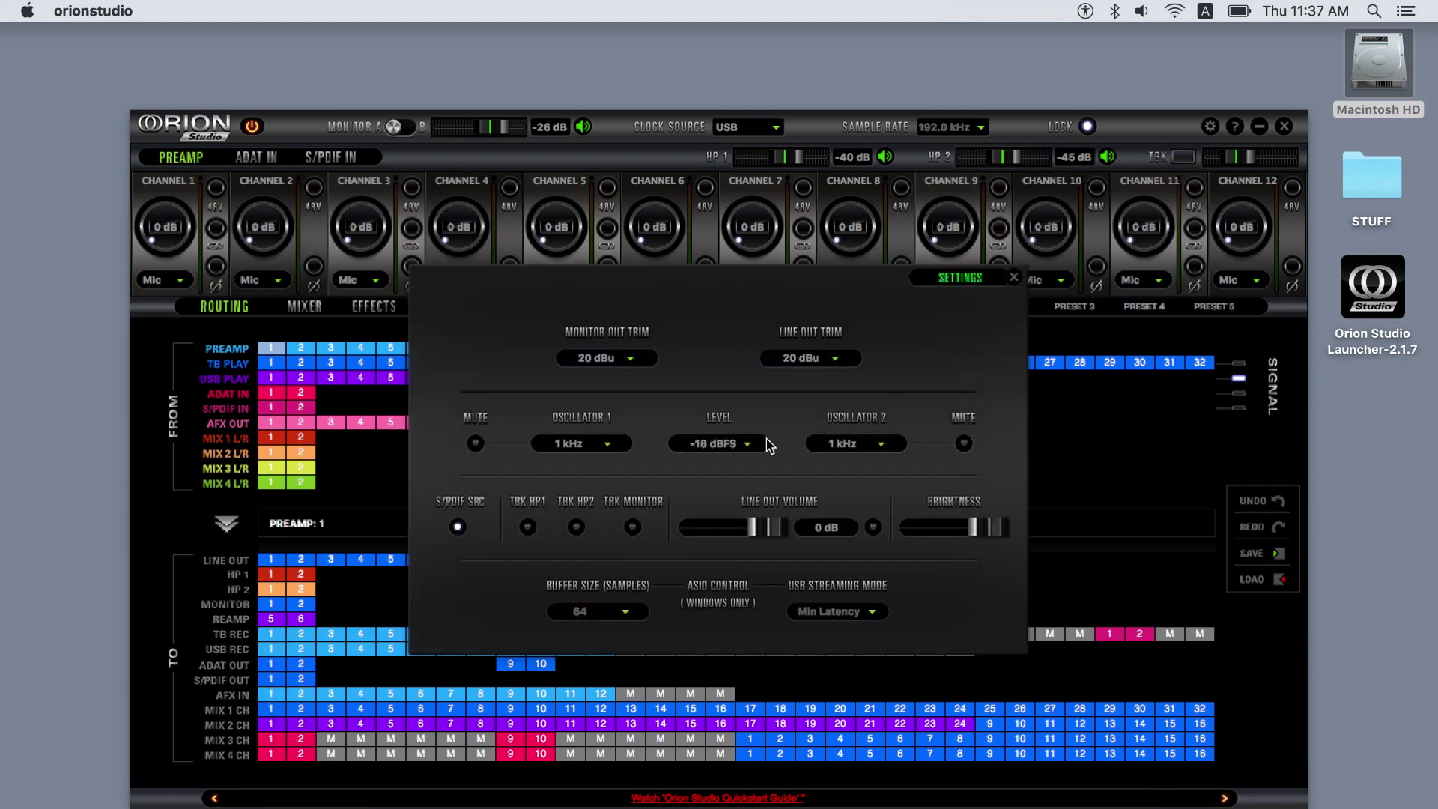
left_click(458, 527)
left_click(458, 527)
left_click(528, 528)
left_click(580, 528)
left_click(634, 528)
Set the line out volume to -28 dB and dim the display brightness slightly.
left_click_drag(771, 533, 739, 533)
left_click(874, 528)
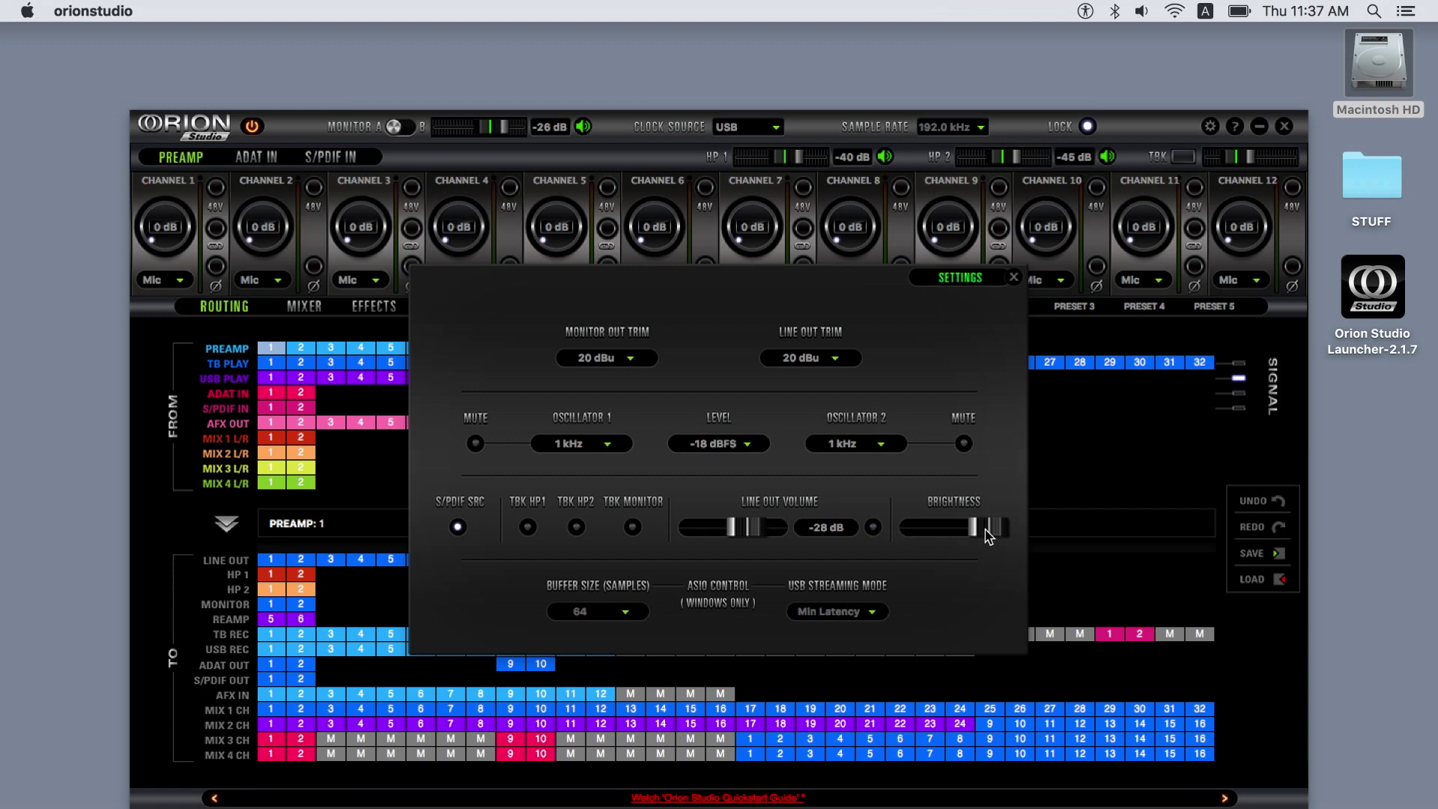
mouse_move(986, 536)
left_mouse_down()
mouse_move(941, 533)
mouse_move(987, 533)
left_mouse_up()
Close settings, view the version and firmware info, and launch the firmware updater.
left_click(1015, 278)
left_click(1235, 126)
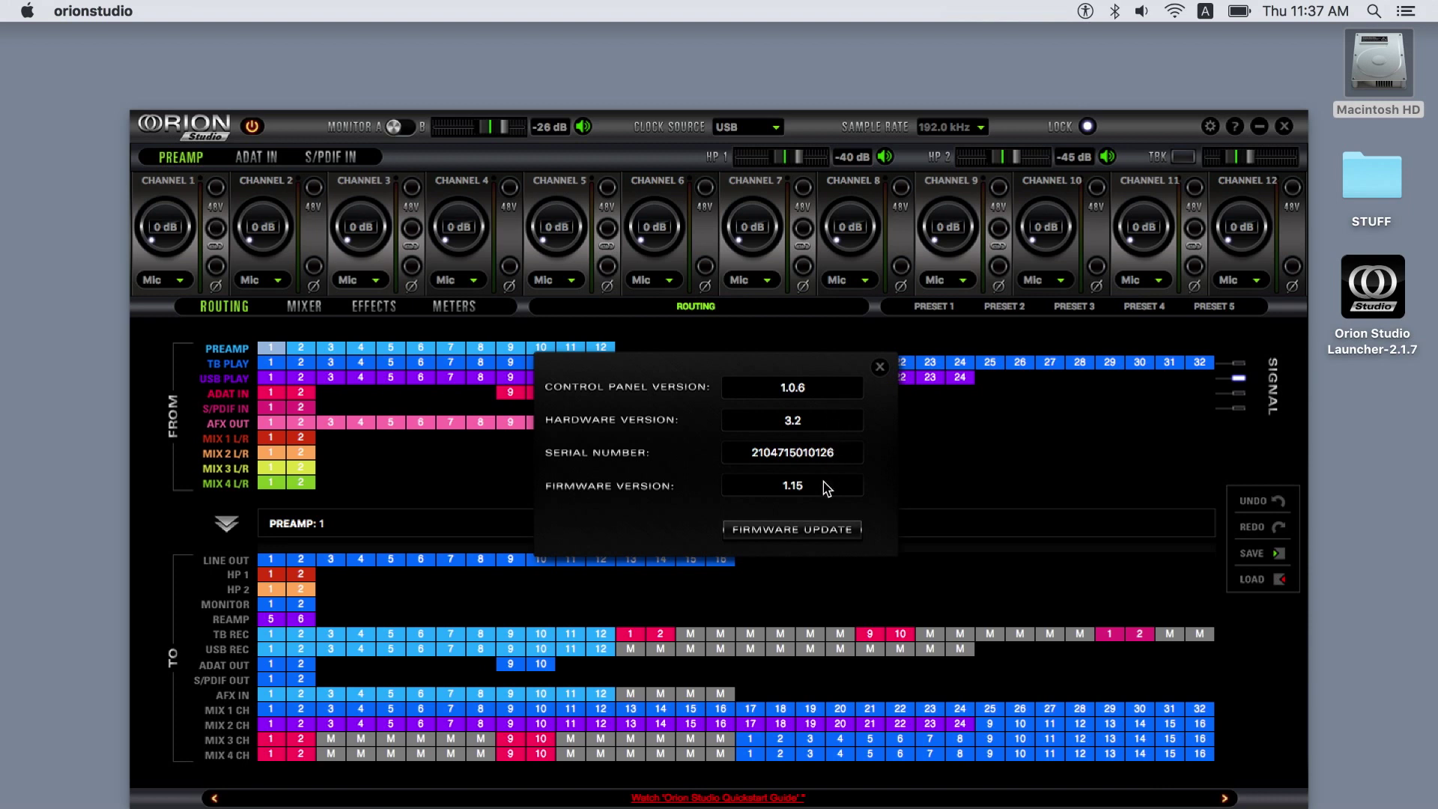
left_click(840, 530)
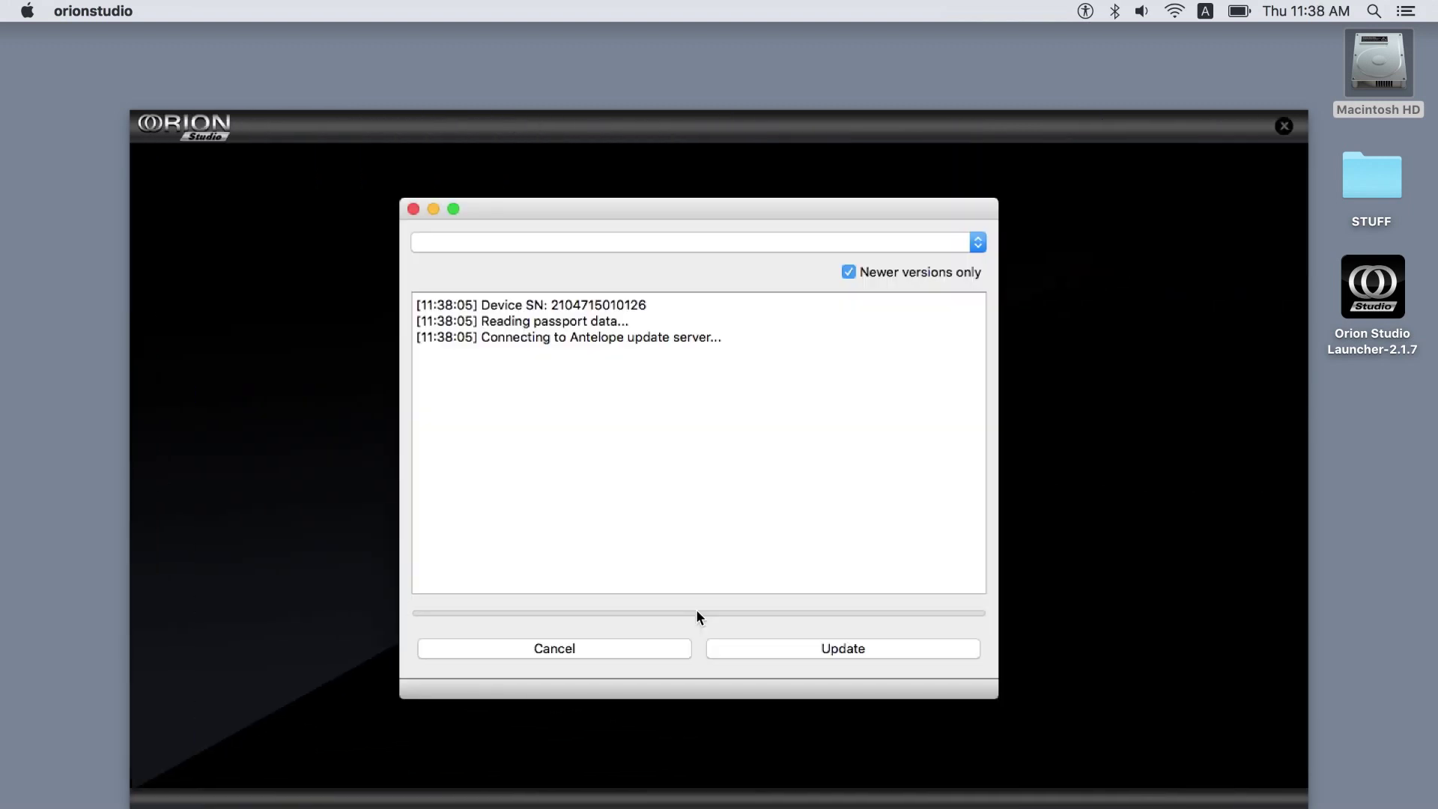